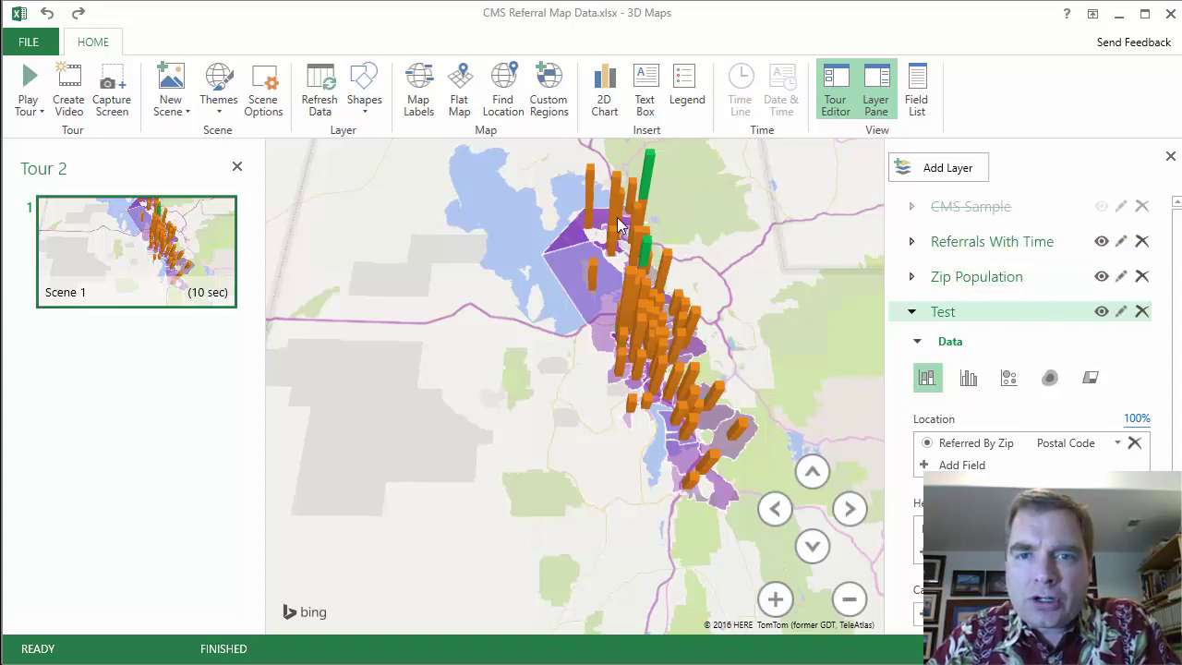
- Add Scene 2 to Tour 2 as a copy of Scene 1 from New Scene's dropdown
{"action": "mouse_move", "coordinate": [658, 260]}
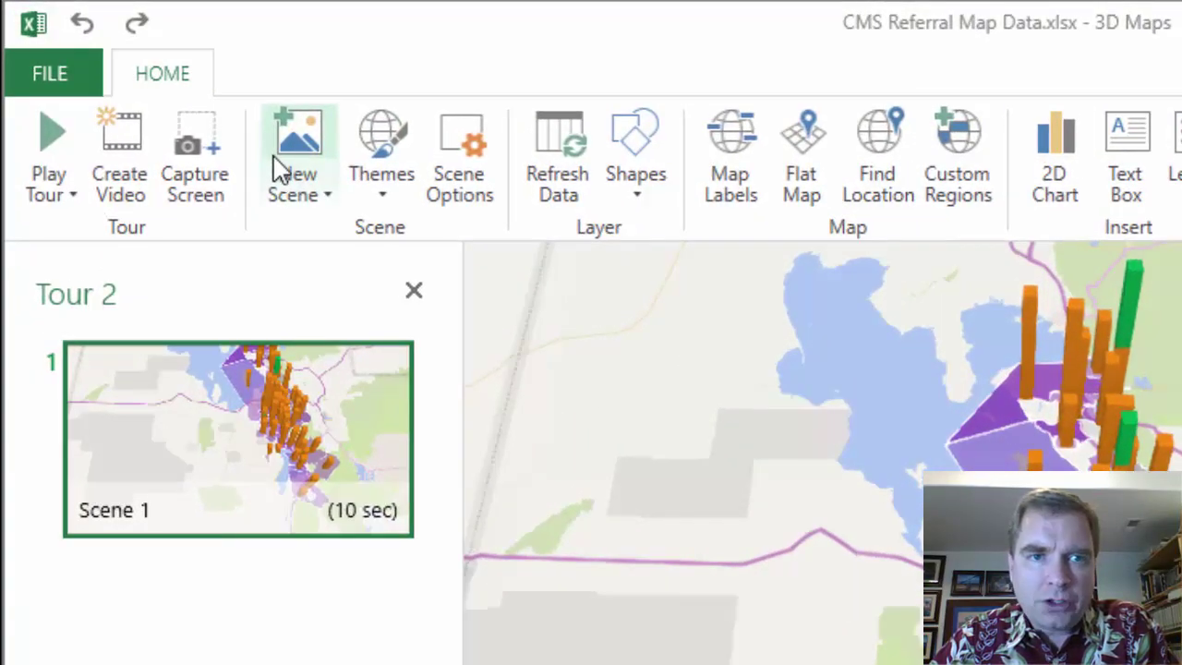
{"action": "left_click", "coordinate": [306, 173]}
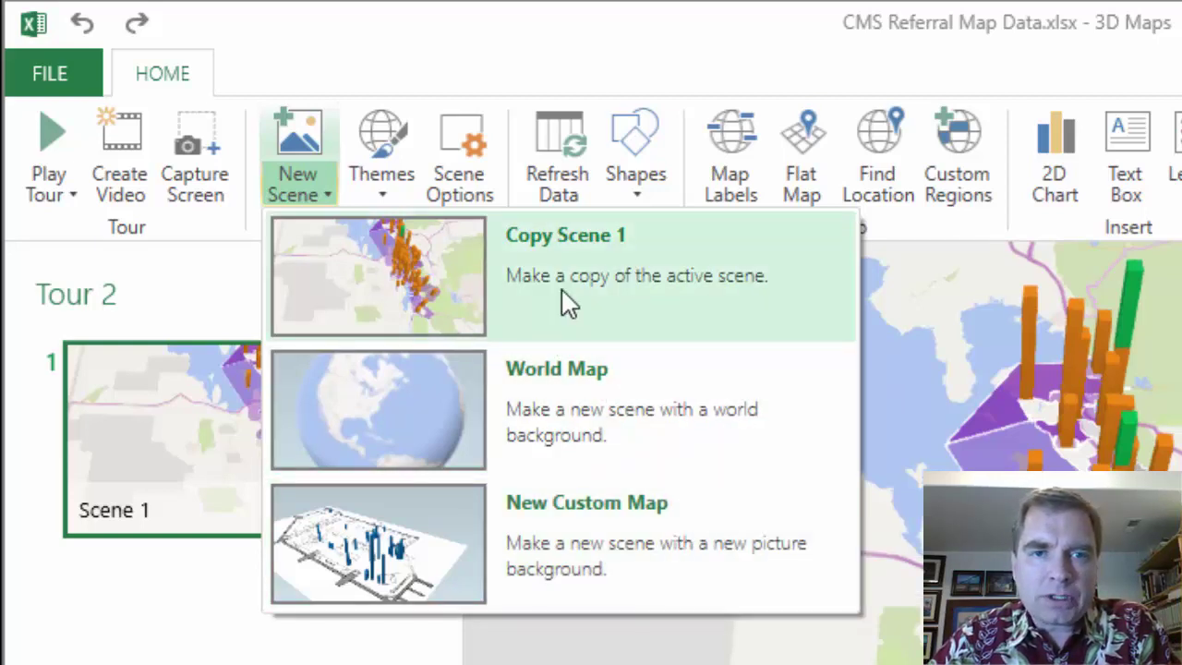
{"action": "left_click", "coordinate": [561, 300]}
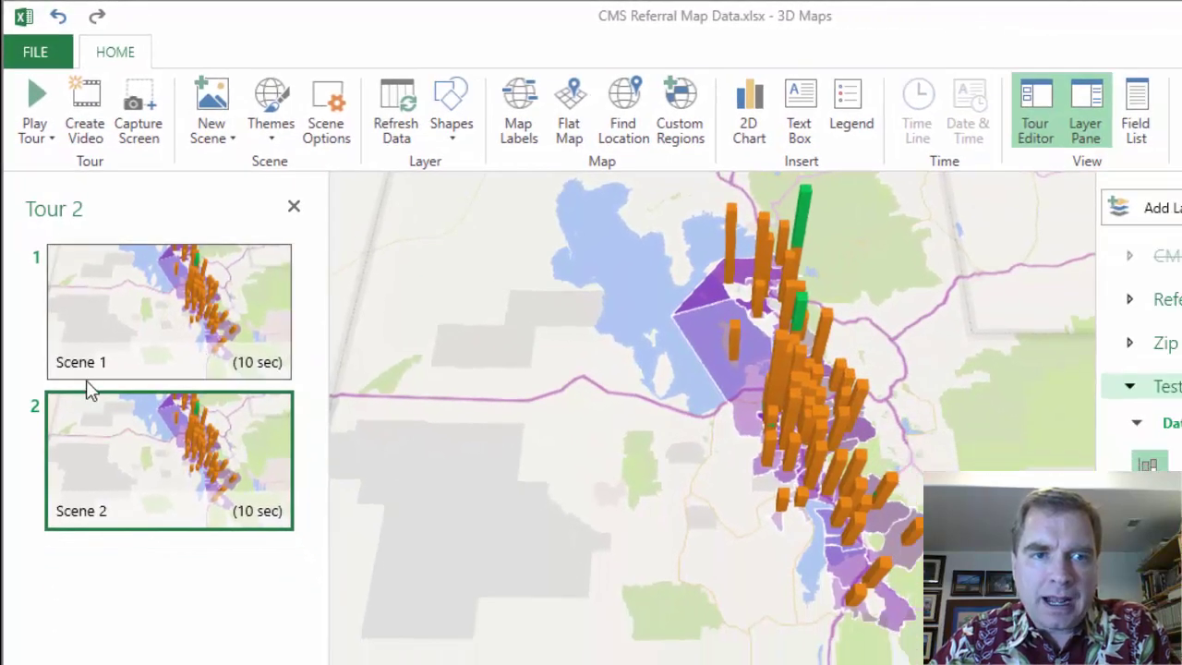
- In Scene Options, rename Scene 1 to 'All' and Scene 2 to 'CMS'
{"action": "mouse_move", "coordinate": [118, 366]}
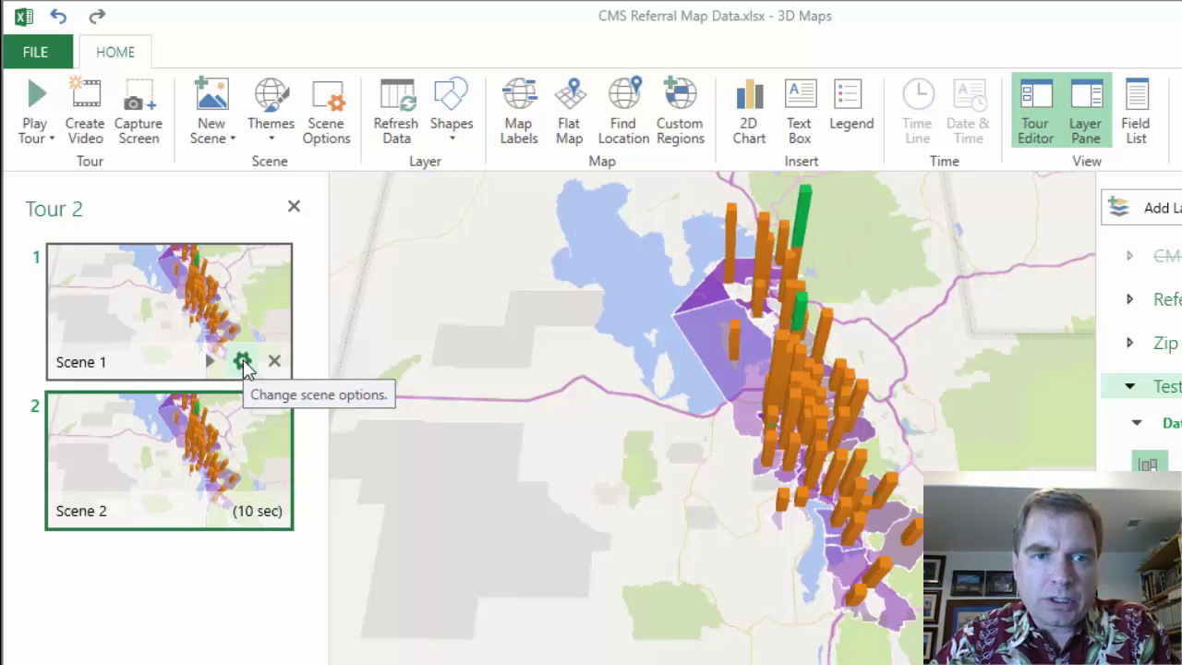
{"action": "left_click", "coordinate": [243, 362]}
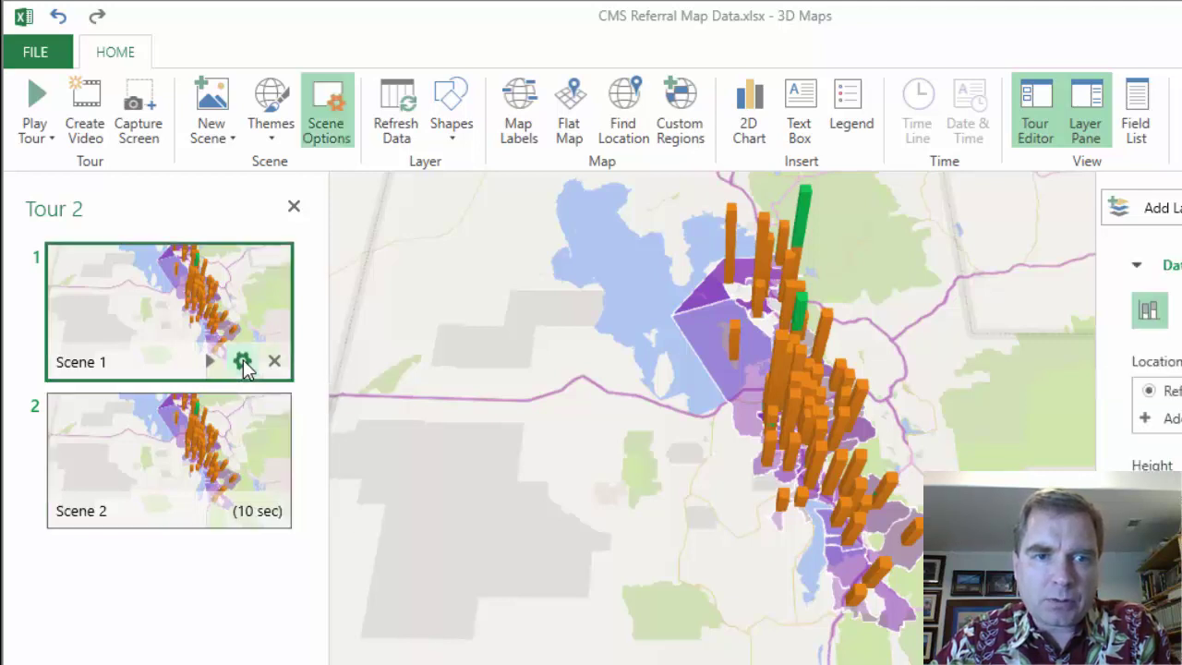
{"action": "type", "text": "All"}
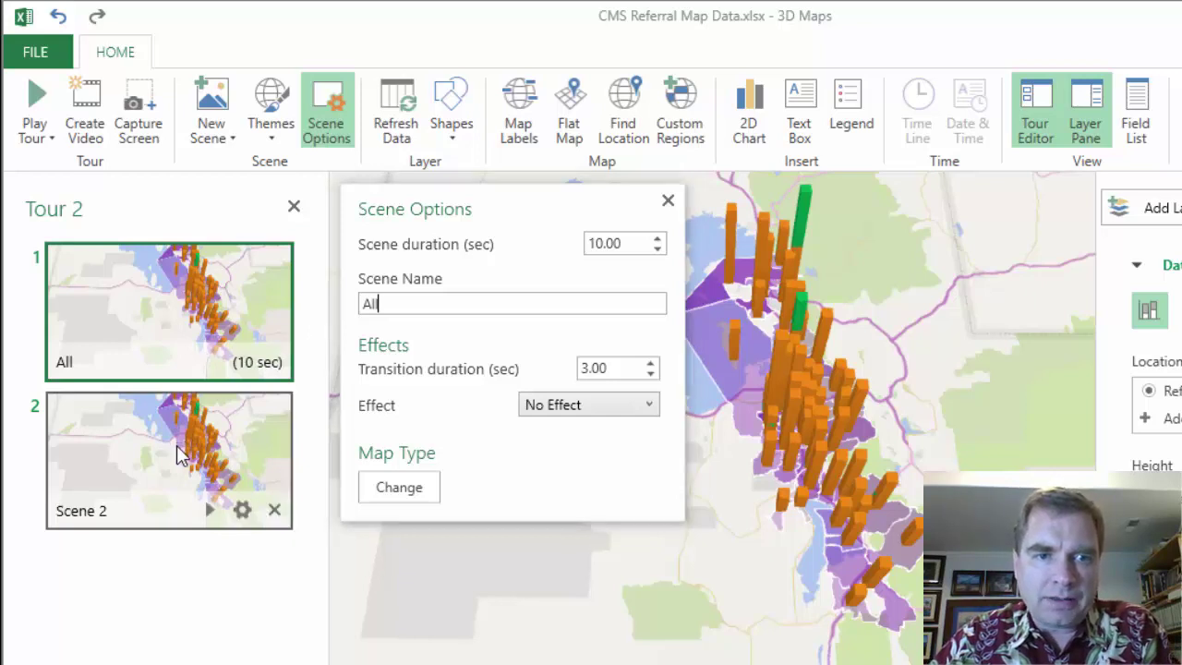
{"action": "left_click", "coordinate": [171, 449]}
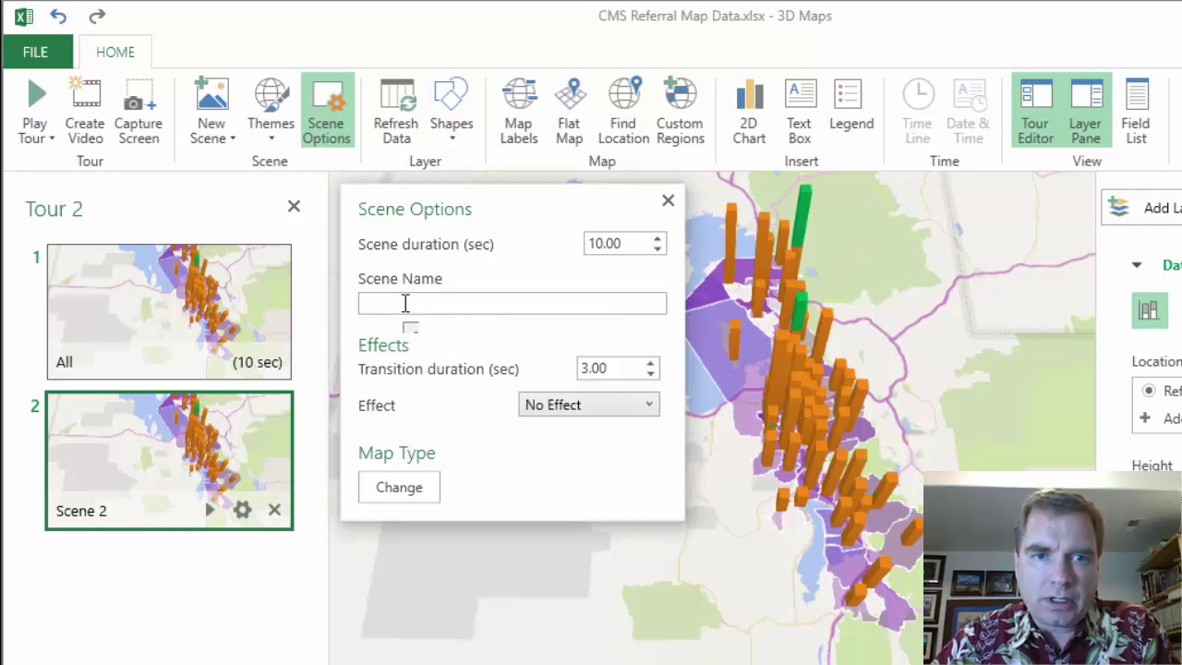
{"action": "type", "text": "CMS"}
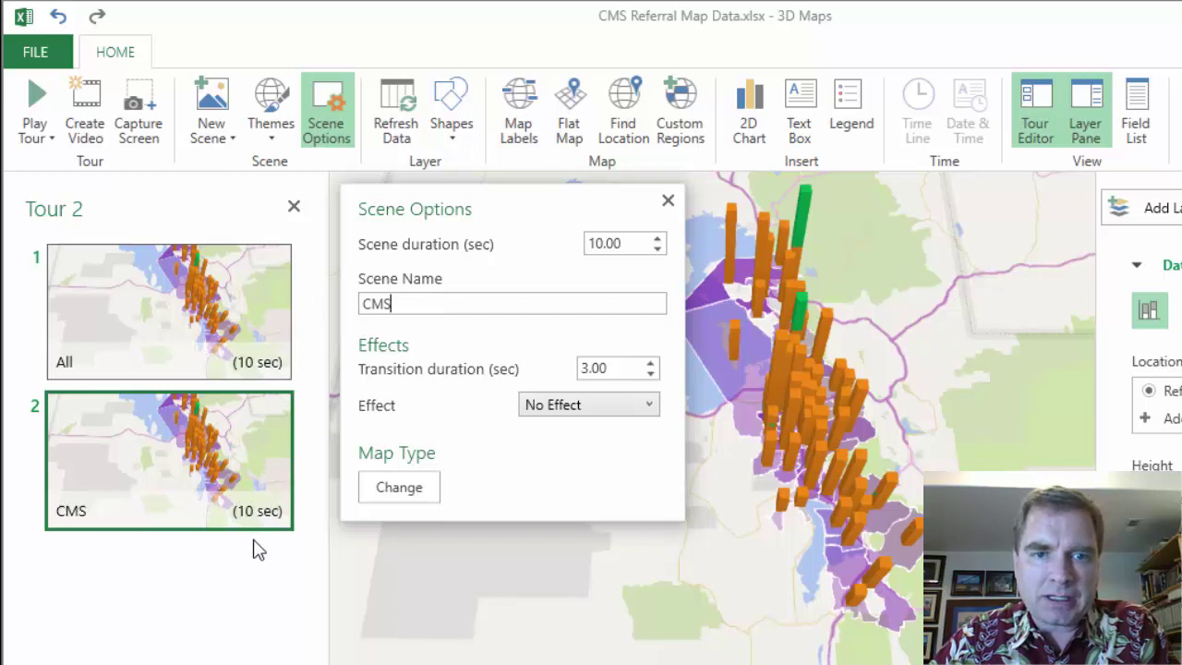
{"action": "left_click", "coordinate": [669, 201]}
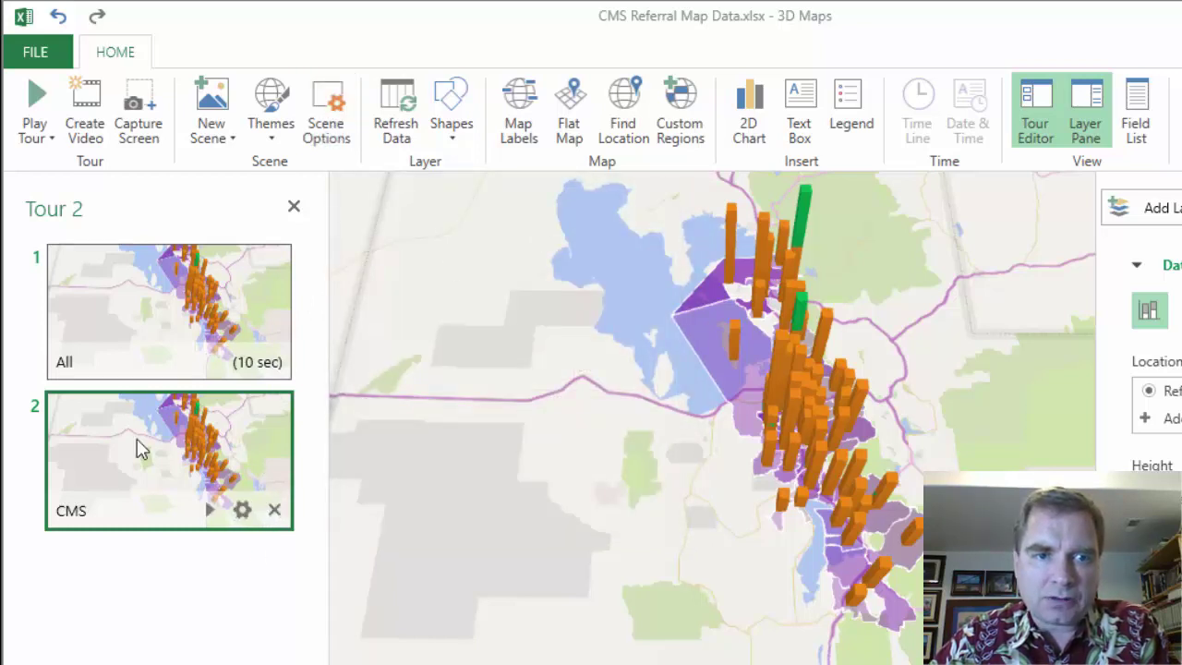
- Collapse the All scene's layer details, then select the CMS scene and show its layer list
{"action": "left_click", "coordinate": [138, 327]}
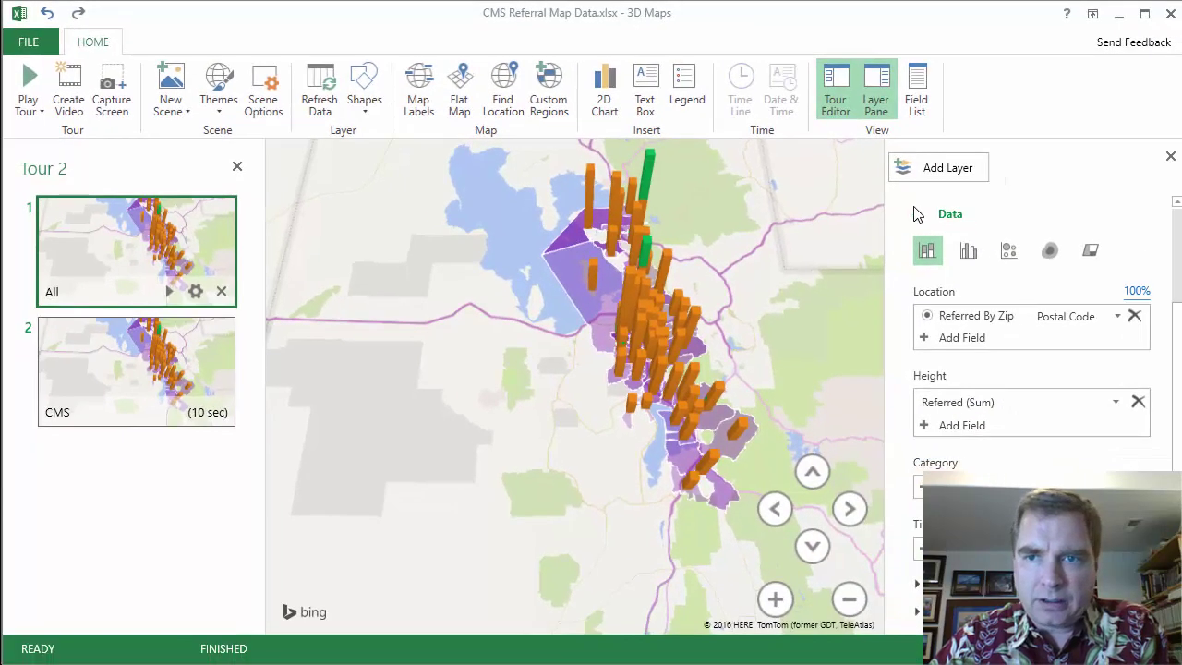
{"action": "left_click", "coordinate": [1138, 268]}
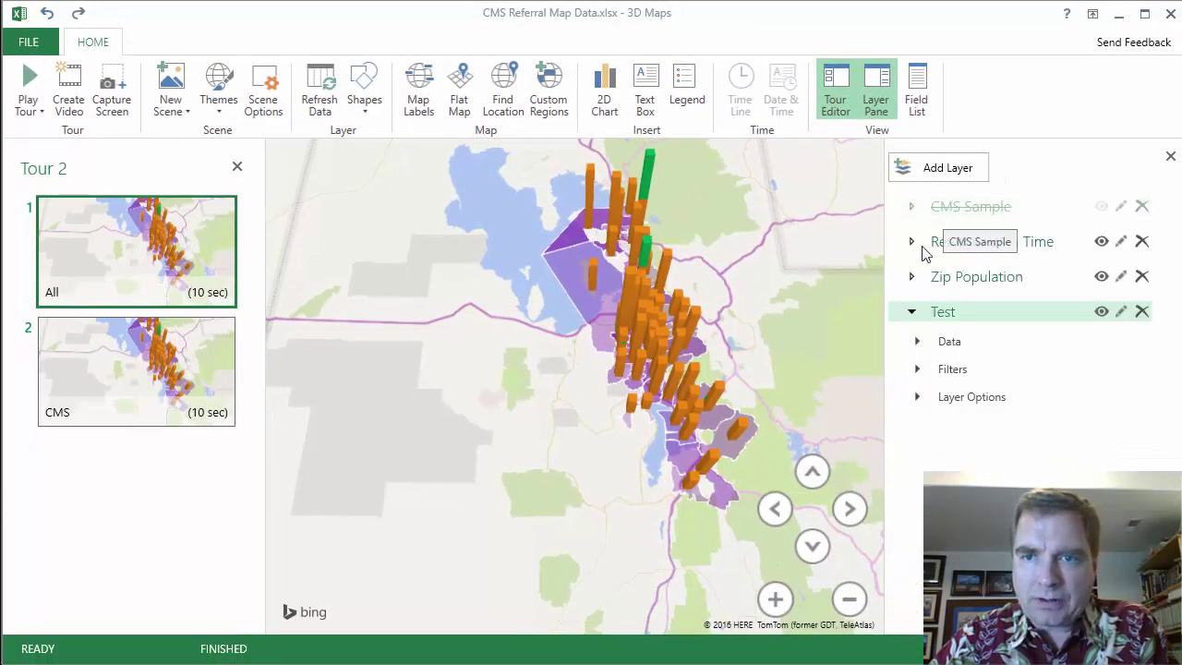
{"action": "left_click", "coordinate": [912, 315]}
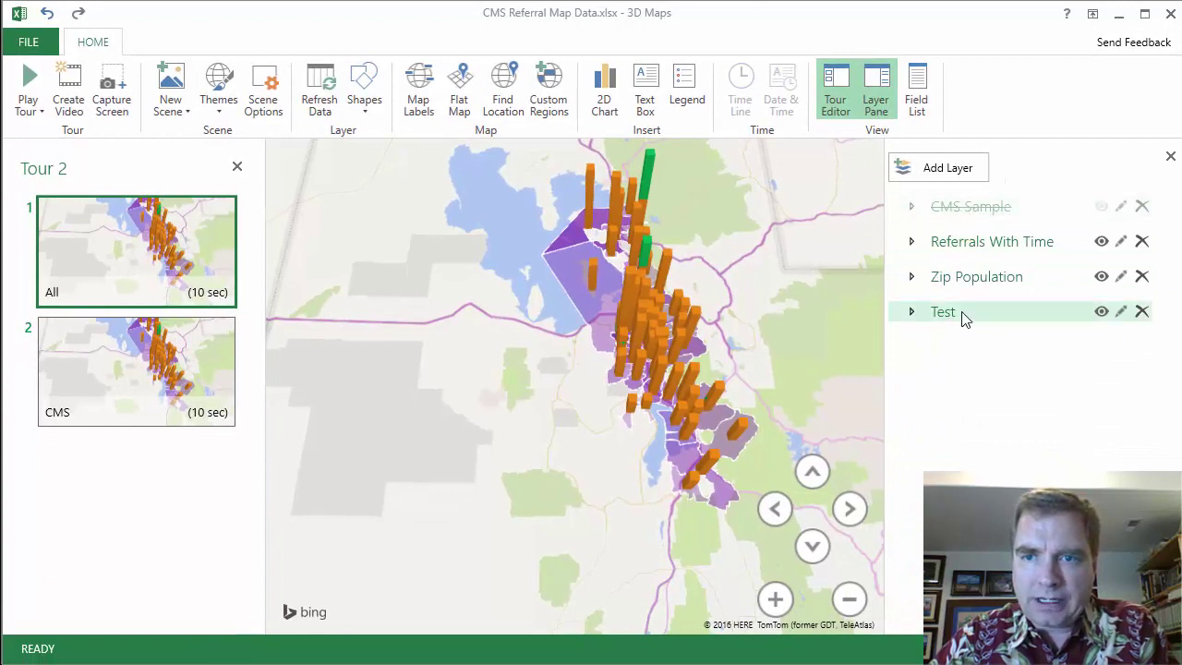
{"action": "left_click", "coordinate": [131, 377]}
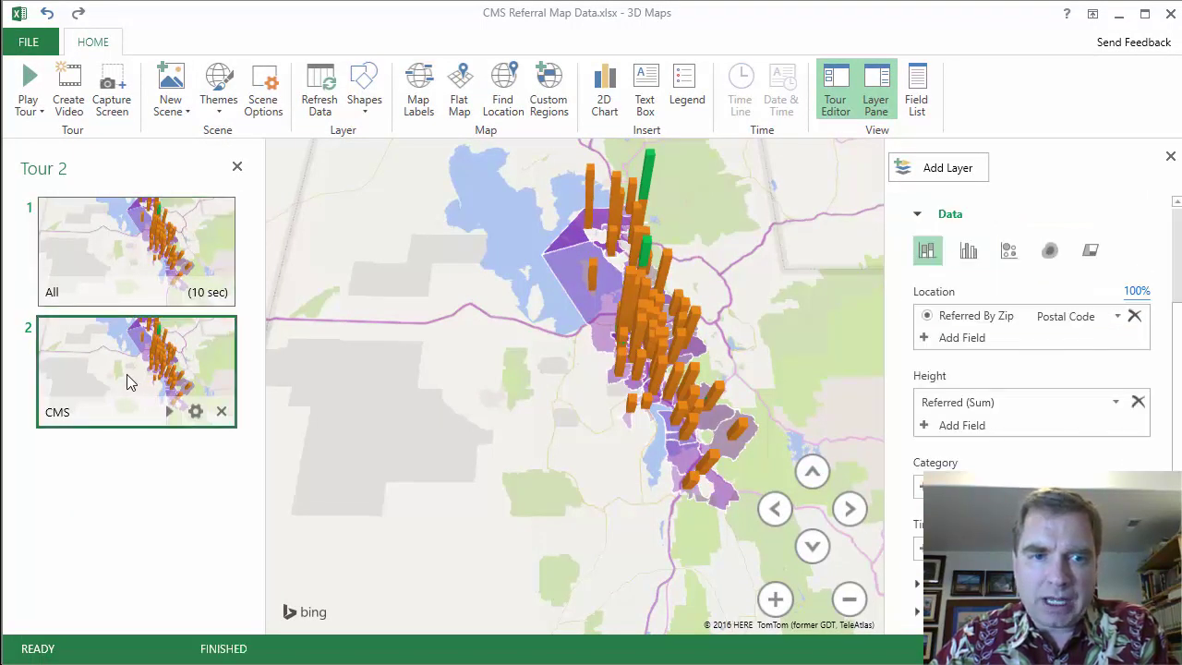
{"action": "left_click", "coordinate": [919, 216]}
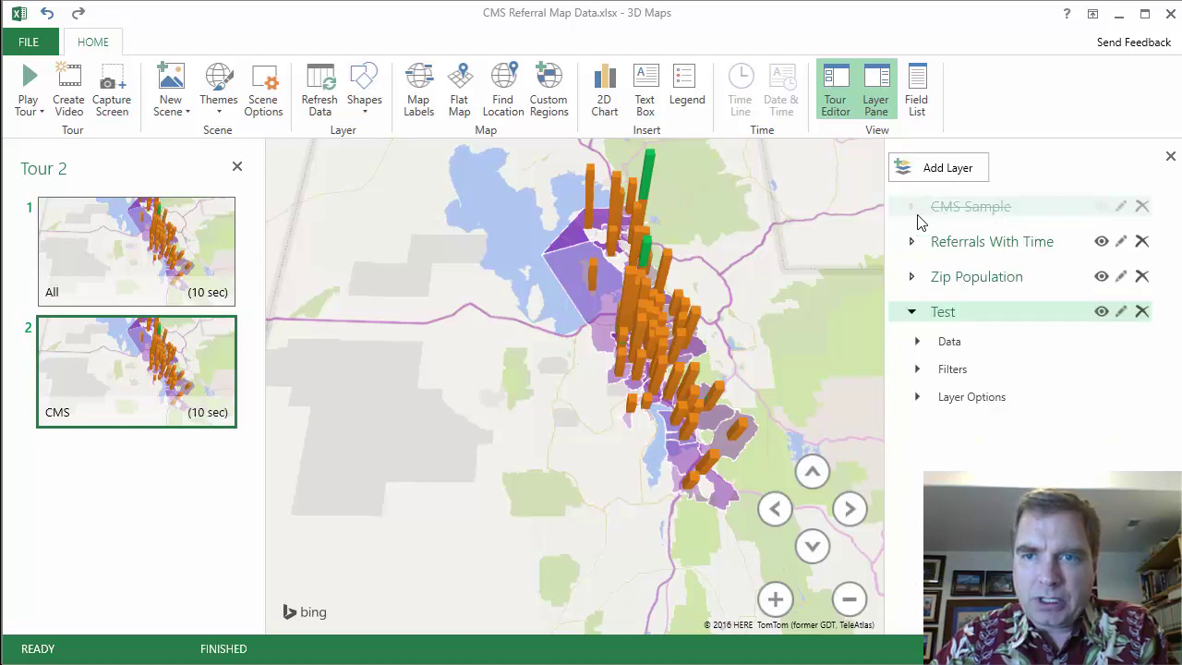
- Delete the Referrals With Time, Zip Population and Test layers from CMS, and make CMS Sample visible
{"action": "left_click", "coordinate": [1141, 241]}
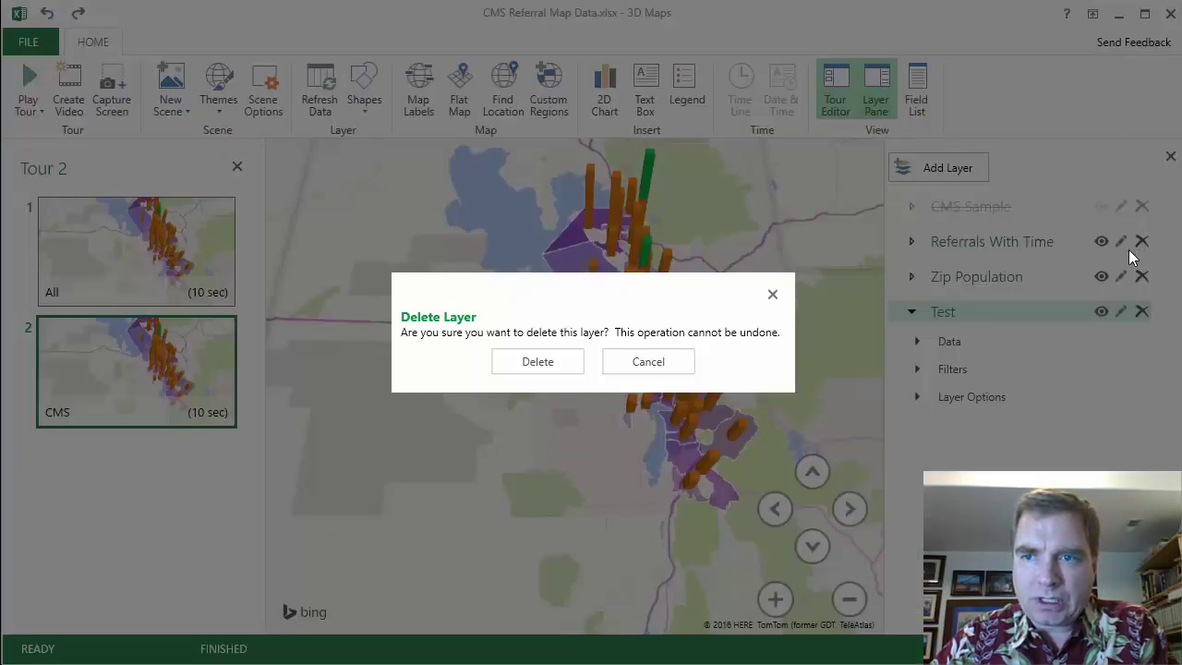
{"action": "left_click", "coordinate": [541, 362]}
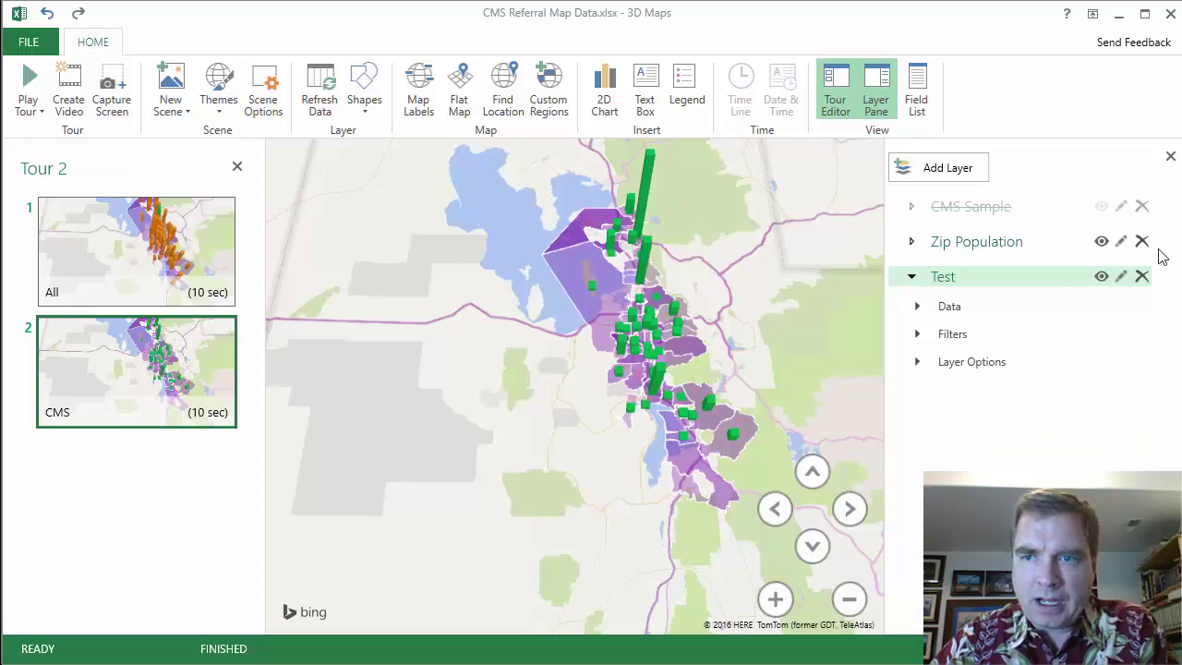
{"action": "left_click", "coordinate": [1141, 241]}
{"action": "left_click", "coordinate": [567, 361]}
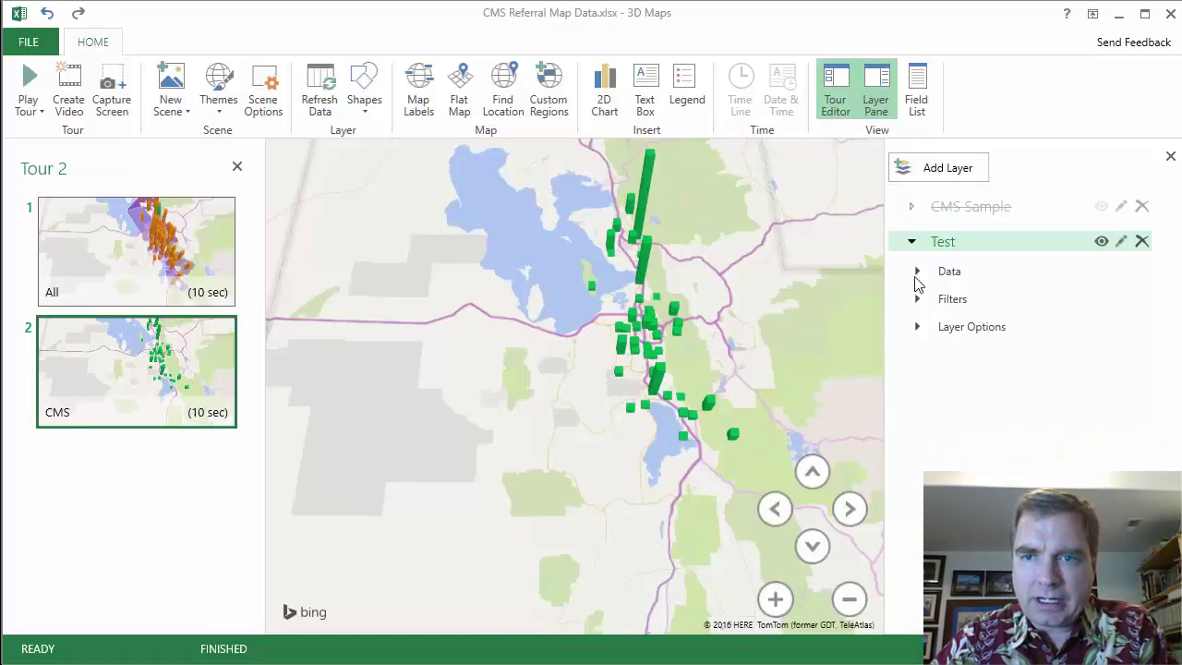
{"action": "left_click", "coordinate": [1141, 242]}
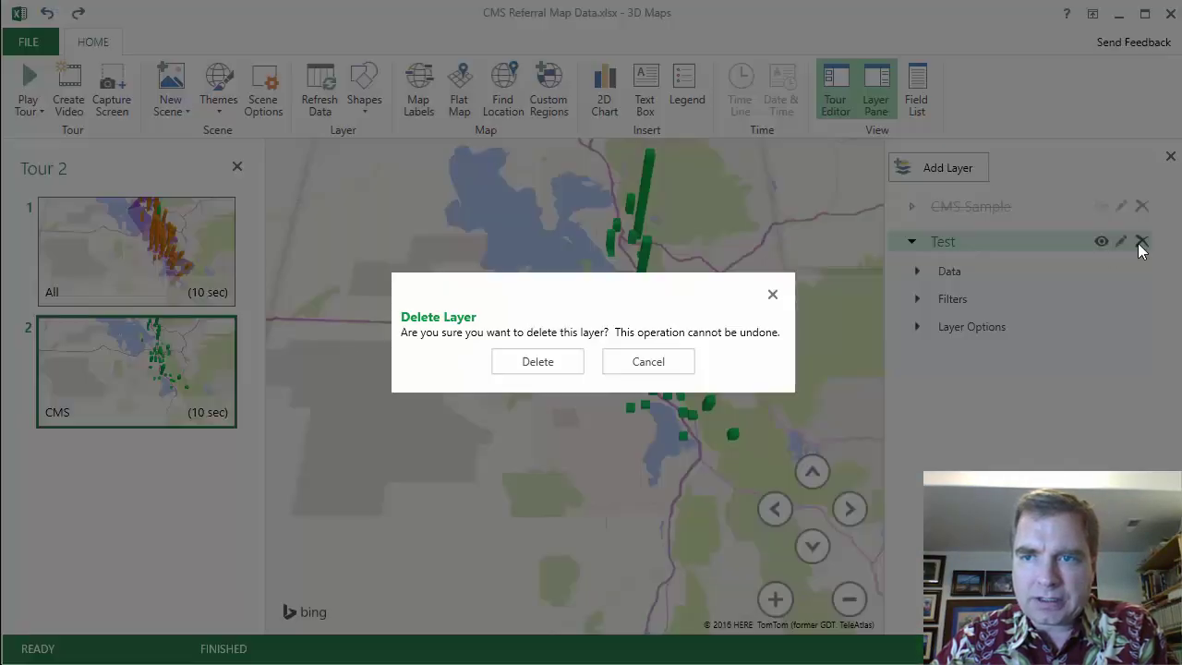
{"action": "left_click", "coordinate": [519, 361]}
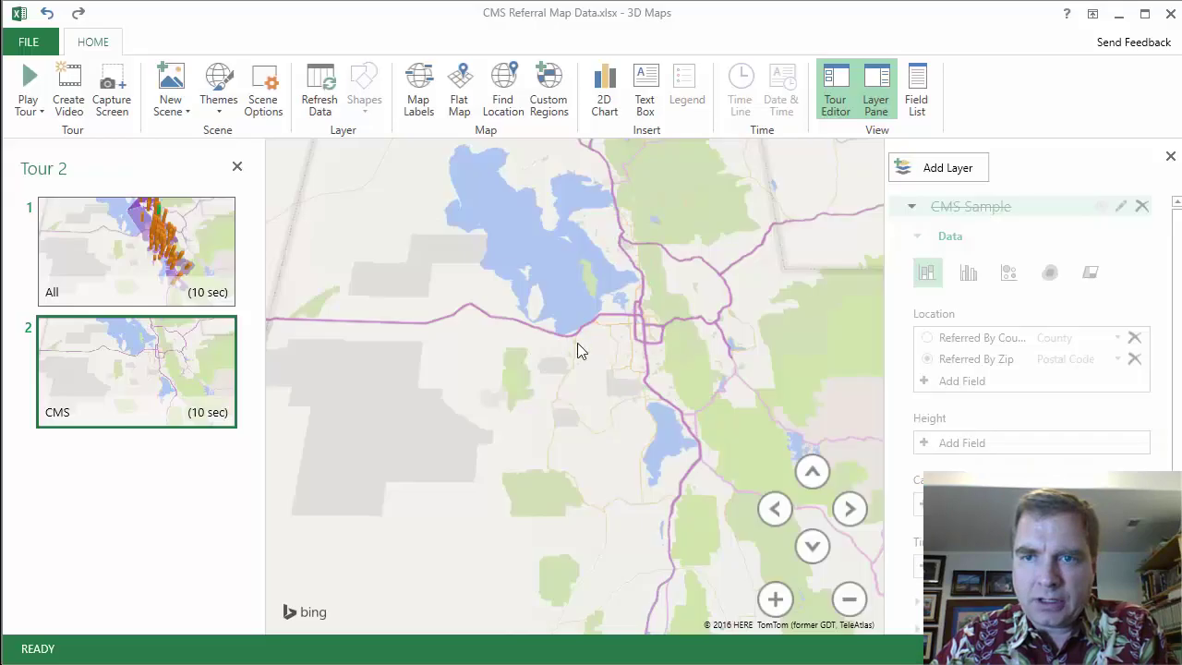
{"action": "left_click", "coordinate": [1103, 208]}
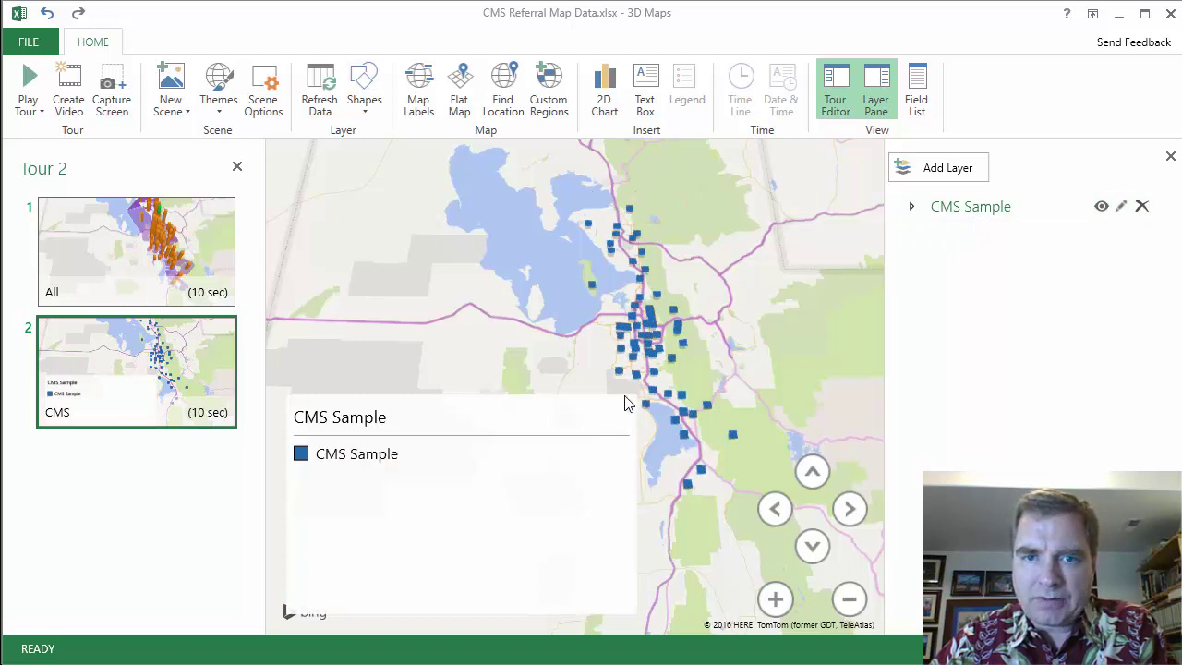
- Compare the All and CMS scenes, close the Field List, and return to the All scene
{"action": "left_click", "coordinate": [385, 486]}
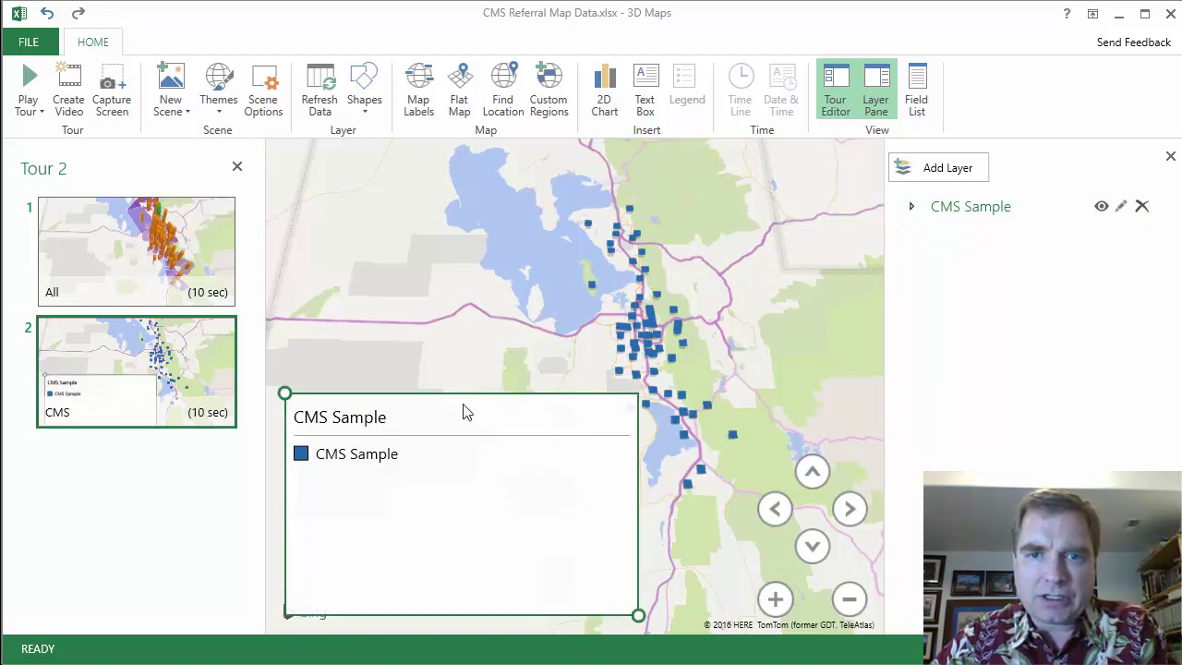
{"action": "mouse_move", "coordinate": [162, 263]}
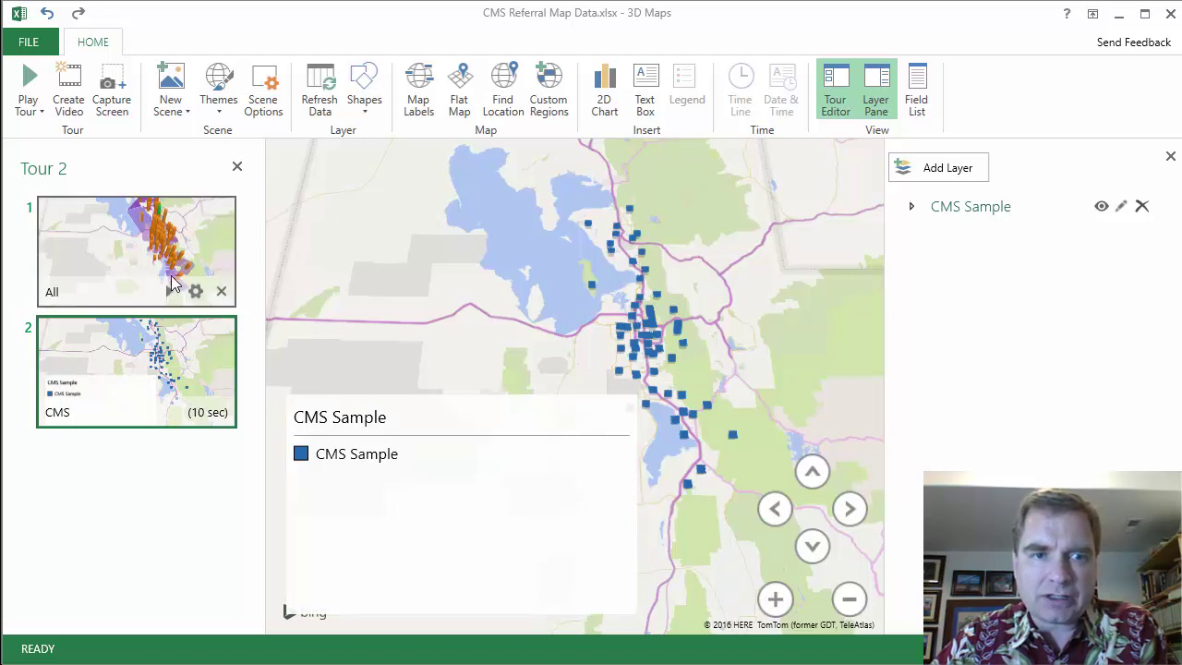
{"action": "left_click", "coordinate": [126, 257]}
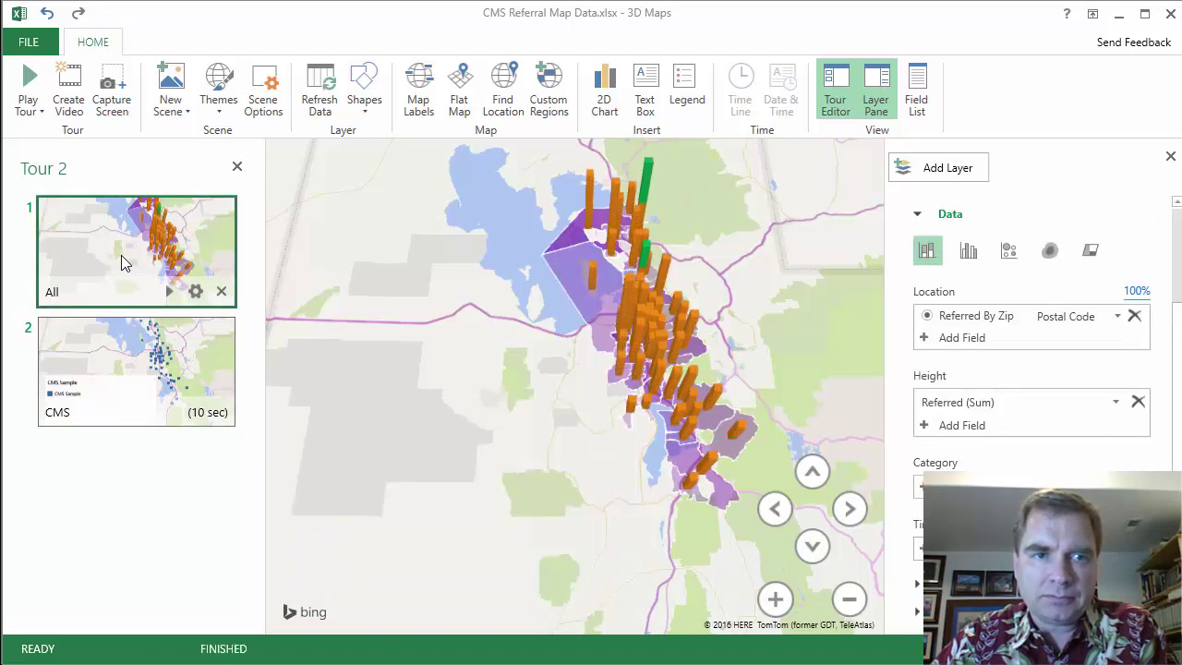
{"action": "left_click", "coordinate": [114, 350]}
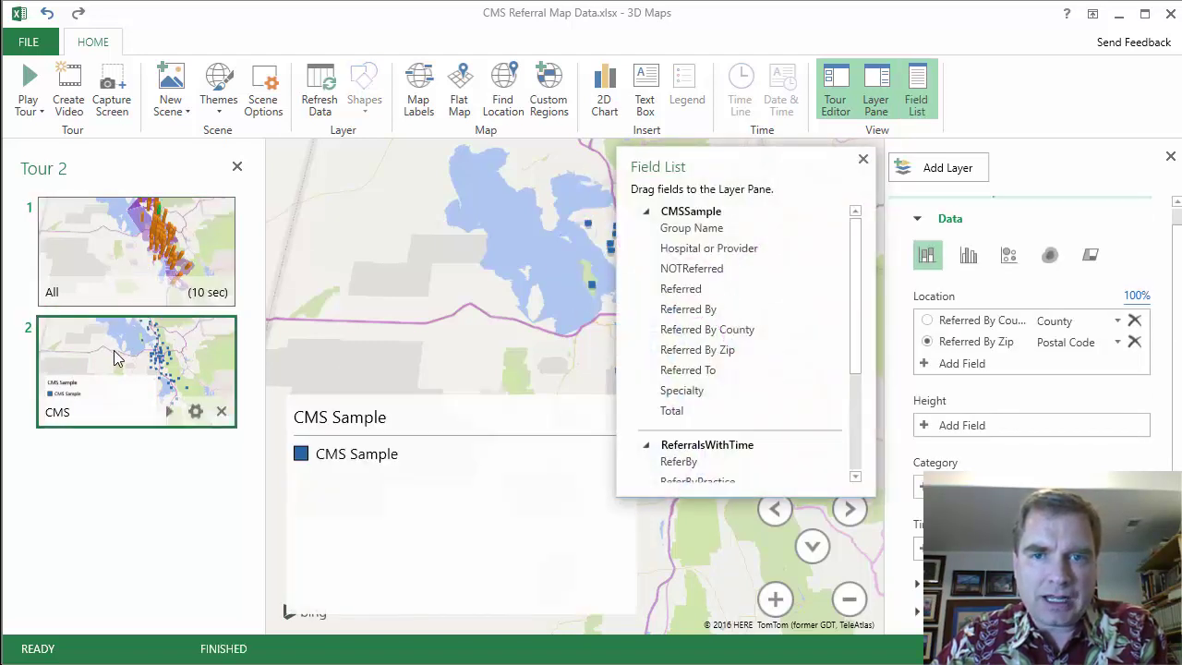
{"action": "left_click", "coordinate": [862, 160]}
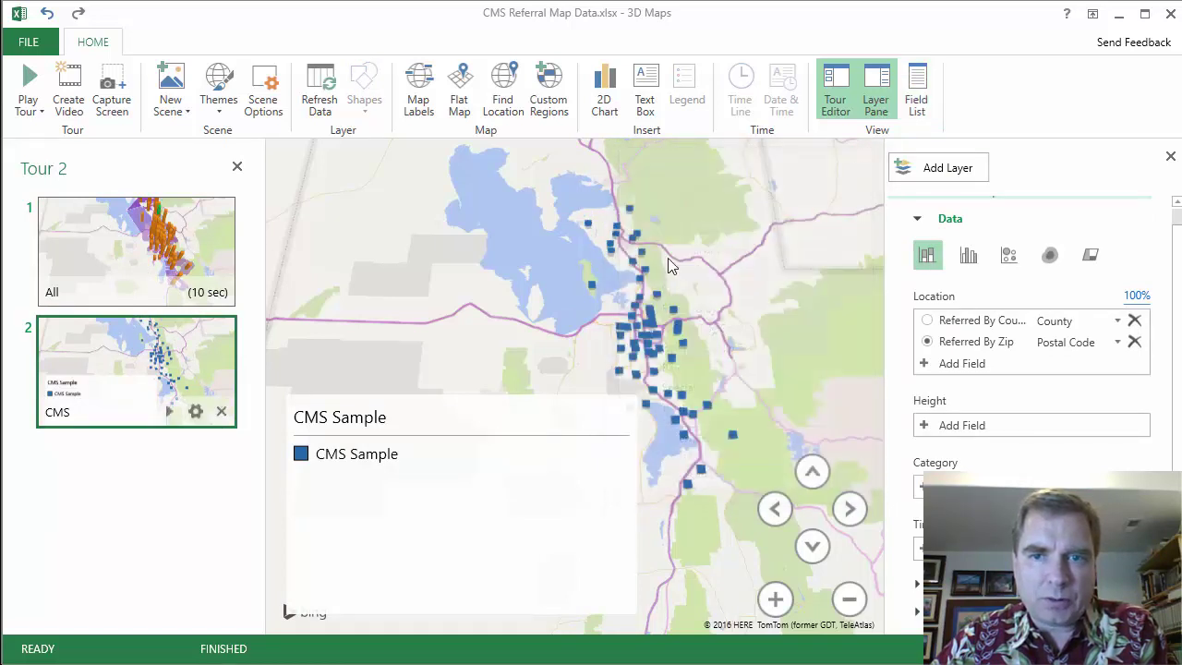
{"action": "mouse_move", "coordinate": [645, 270]}
{"action": "mouse_move", "coordinate": [133, 257]}
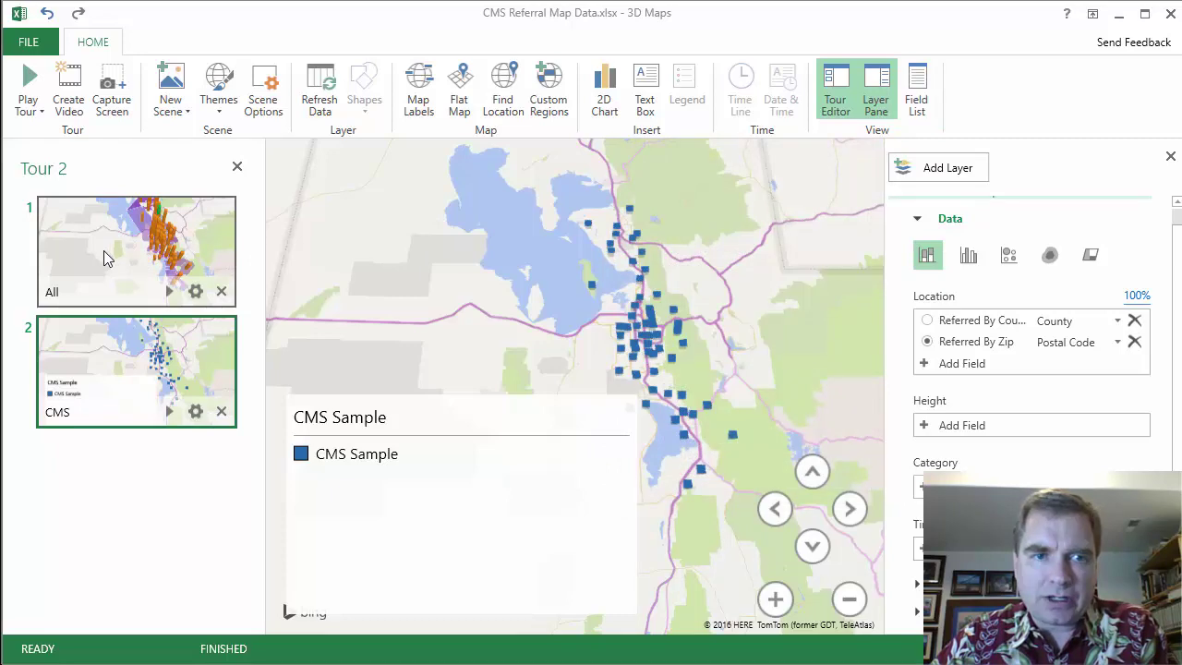
{"action": "left_click", "coordinate": [104, 250]}
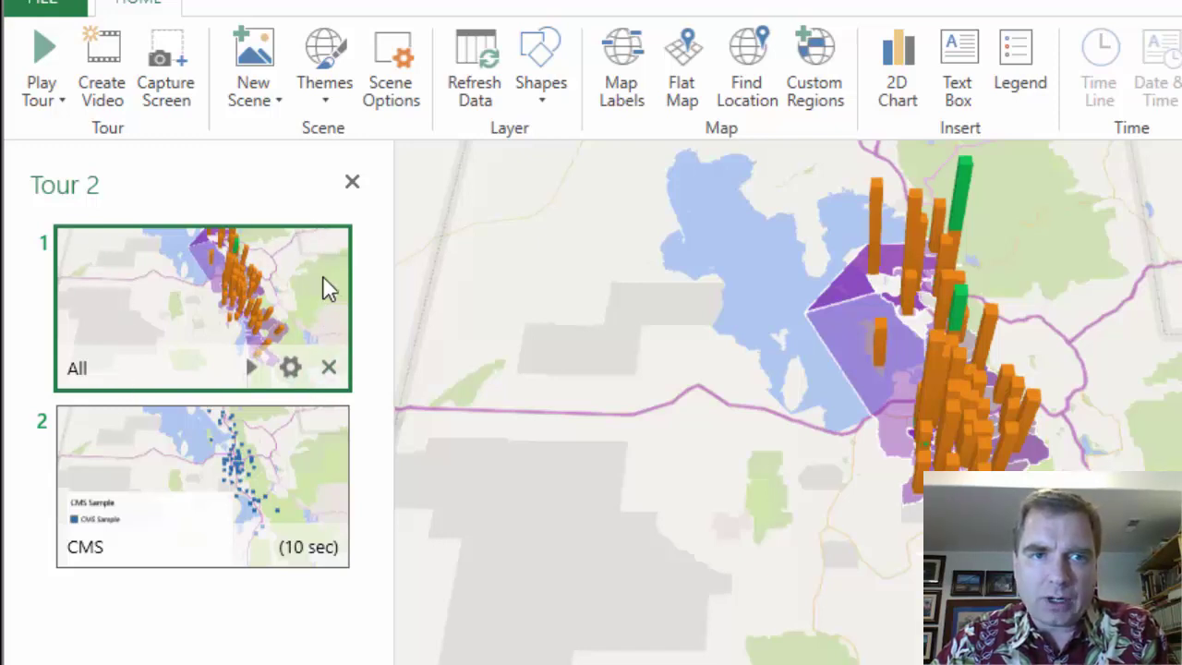
- Insert a copy of the All scene as the second scene and return to its layer list
{"action": "left_click", "coordinate": [281, 101]}
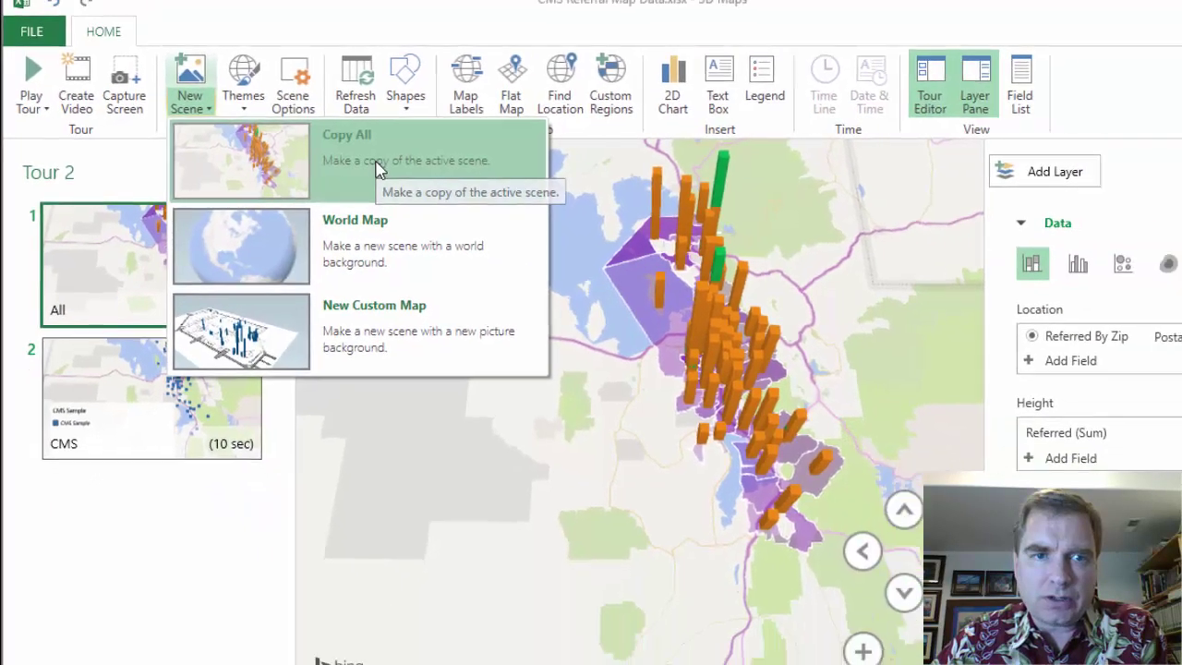
{"action": "left_click", "coordinate": [503, 181]}
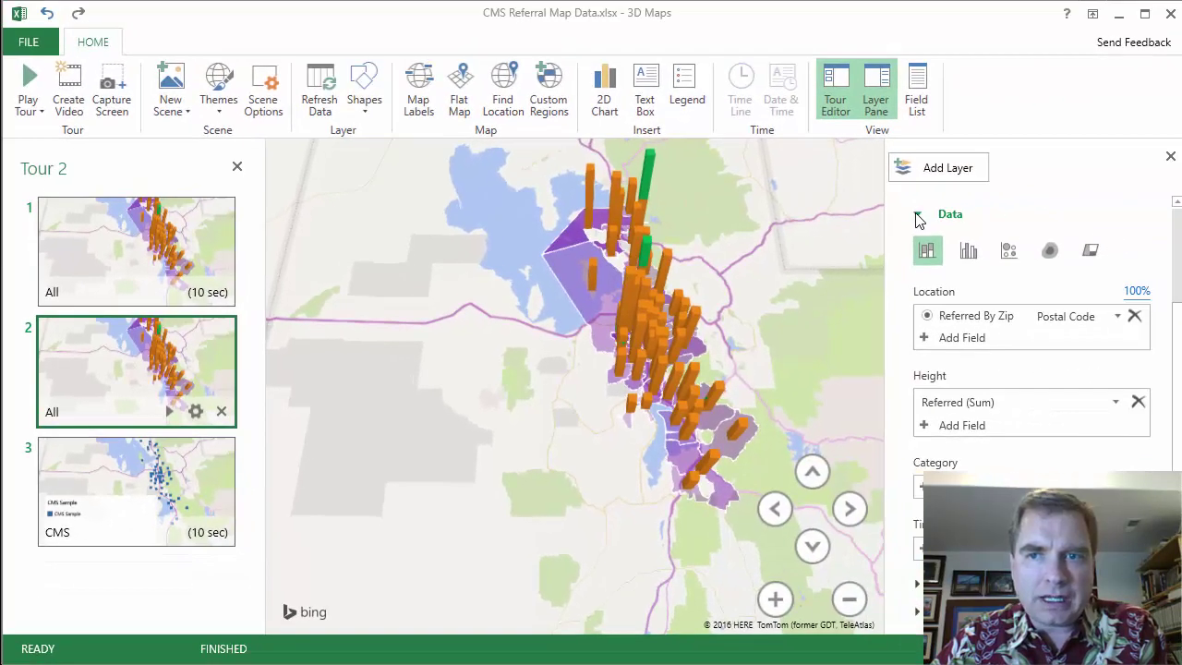
{"action": "left_click", "coordinate": [923, 217]}
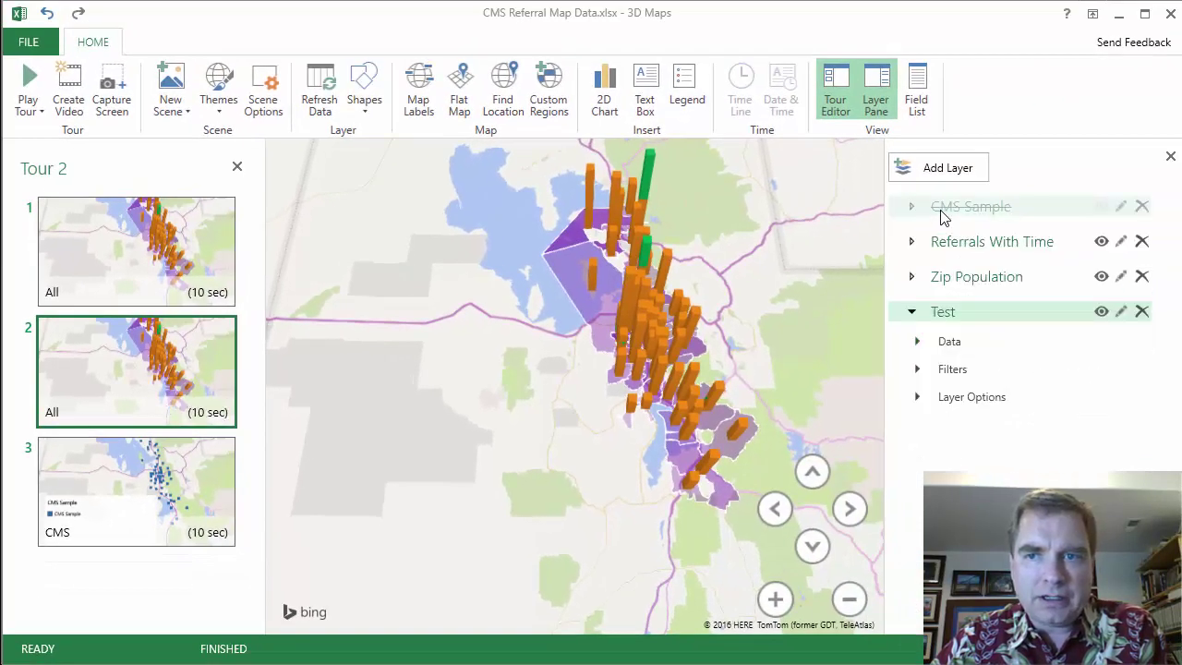
- Delete the CMS Sample, Zip Population and Test layers, keeping only Referrals With Time
{"action": "left_click", "coordinate": [1140, 206]}
{"action": "left_click", "coordinate": [522, 364]}
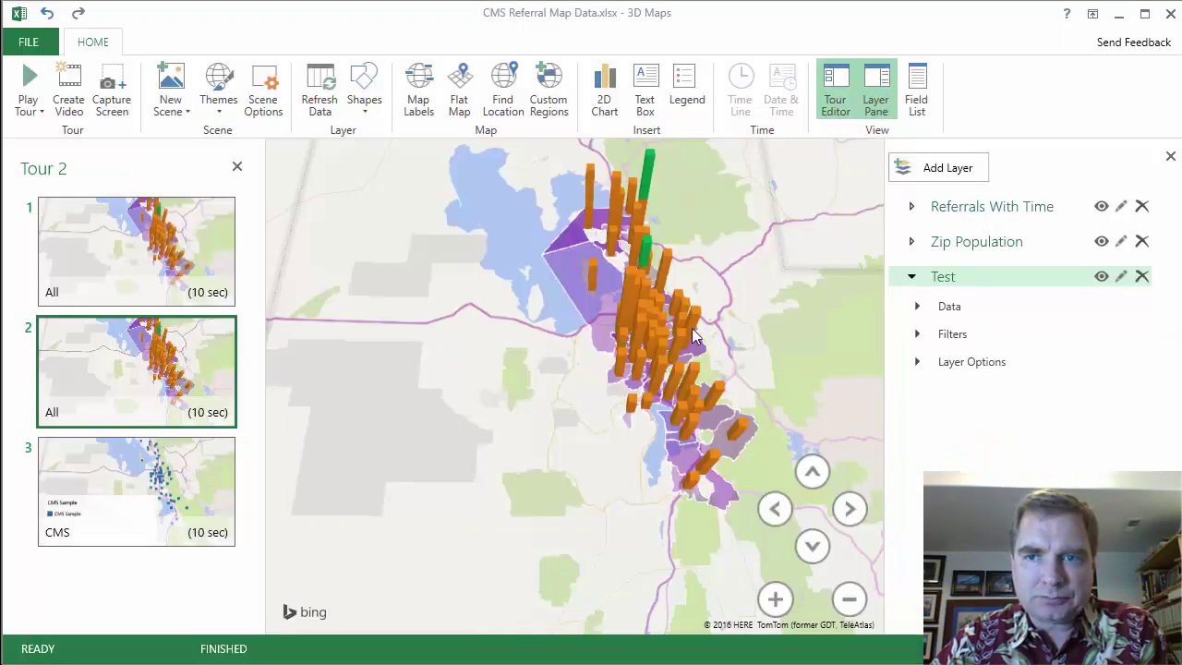
{"action": "left_click", "coordinate": [1141, 241]}
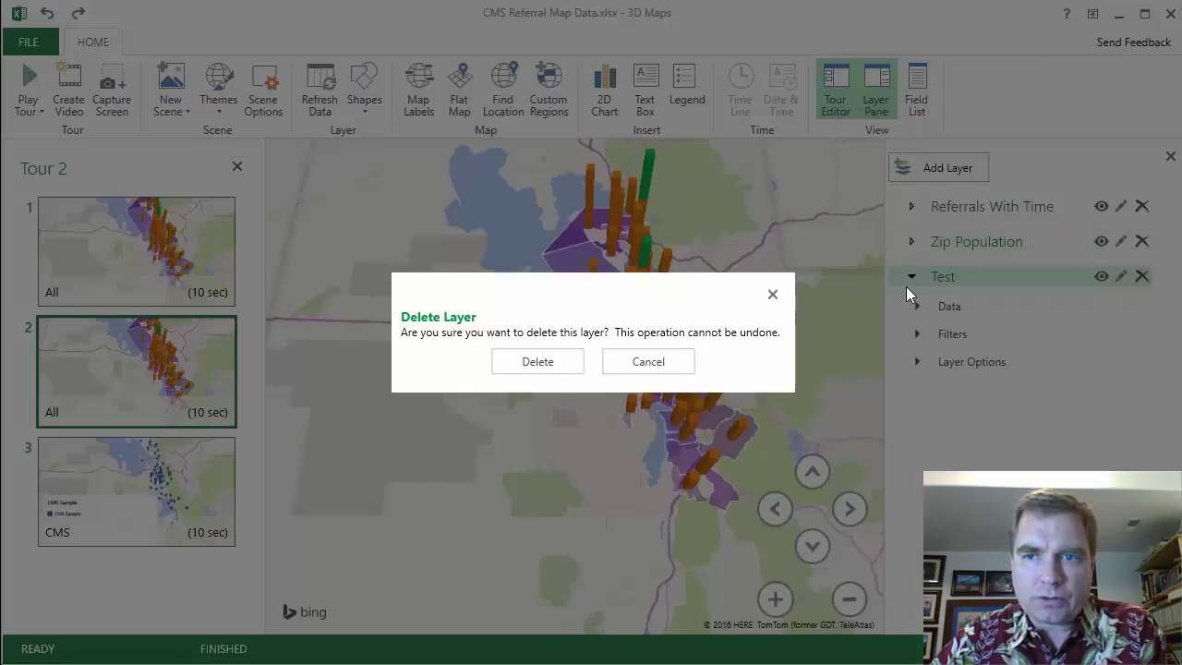
{"action": "left_click", "coordinate": [564, 361]}
{"action": "left_click", "coordinate": [1141, 241]}
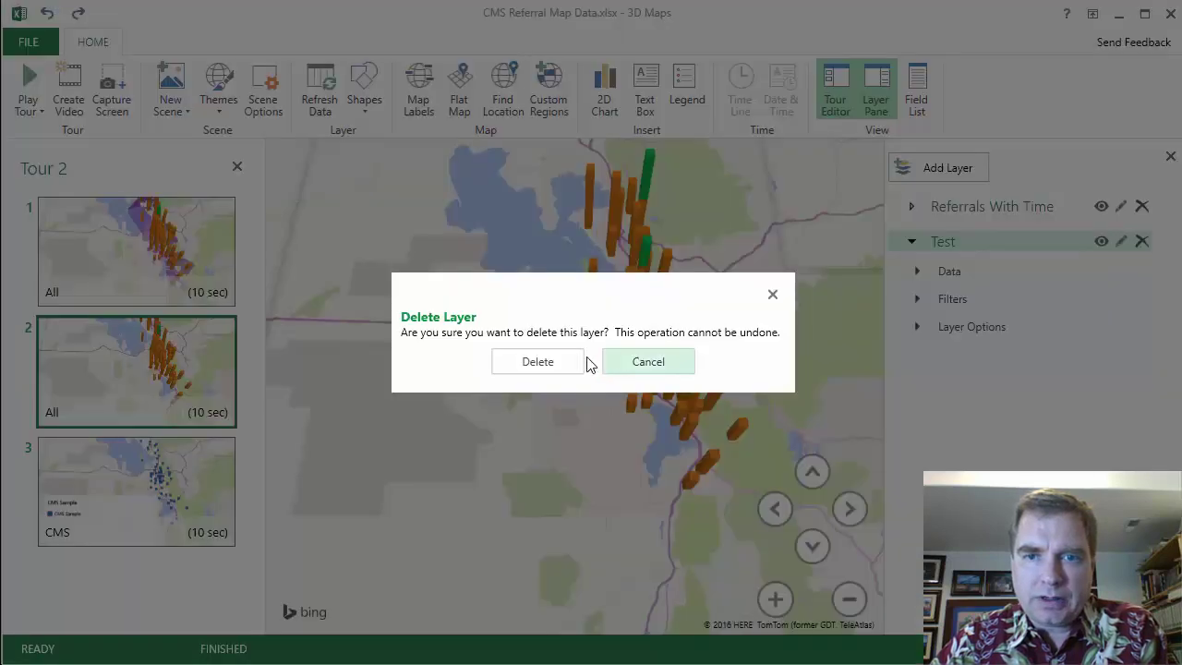
{"action": "left_click", "coordinate": [560, 361]}
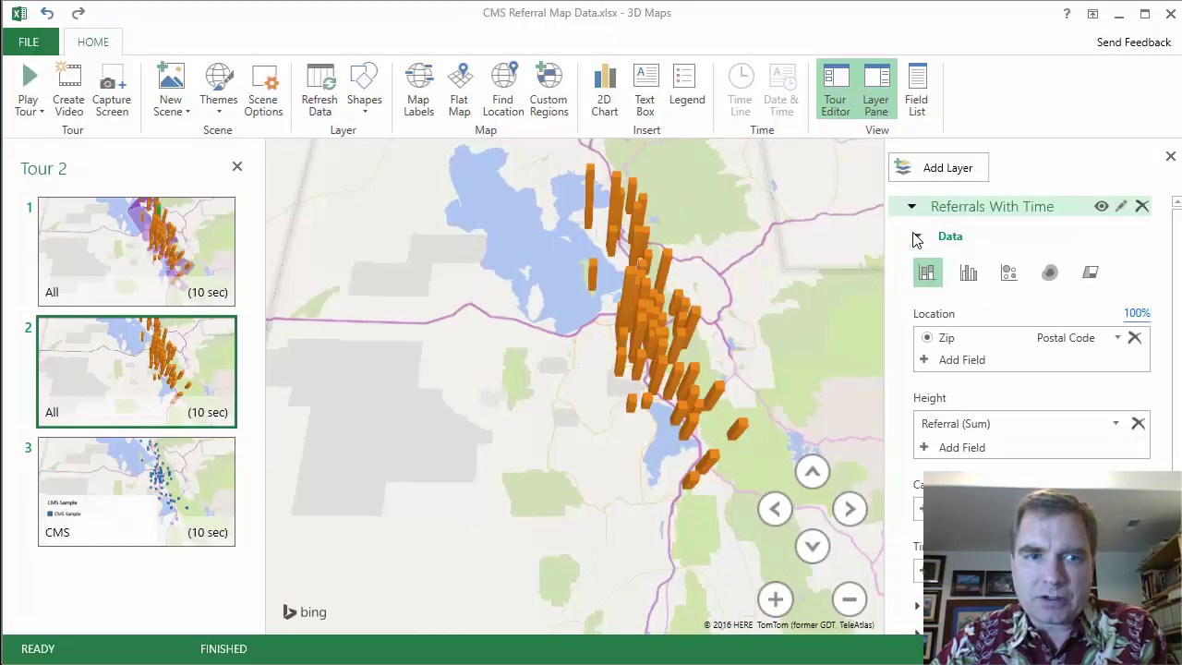
- Name the second scene 'Time' in Scene Options, then reselect the All scene
{"action": "mouse_move", "coordinate": [119, 412]}
{"action": "left_click", "coordinate": [198, 412]}
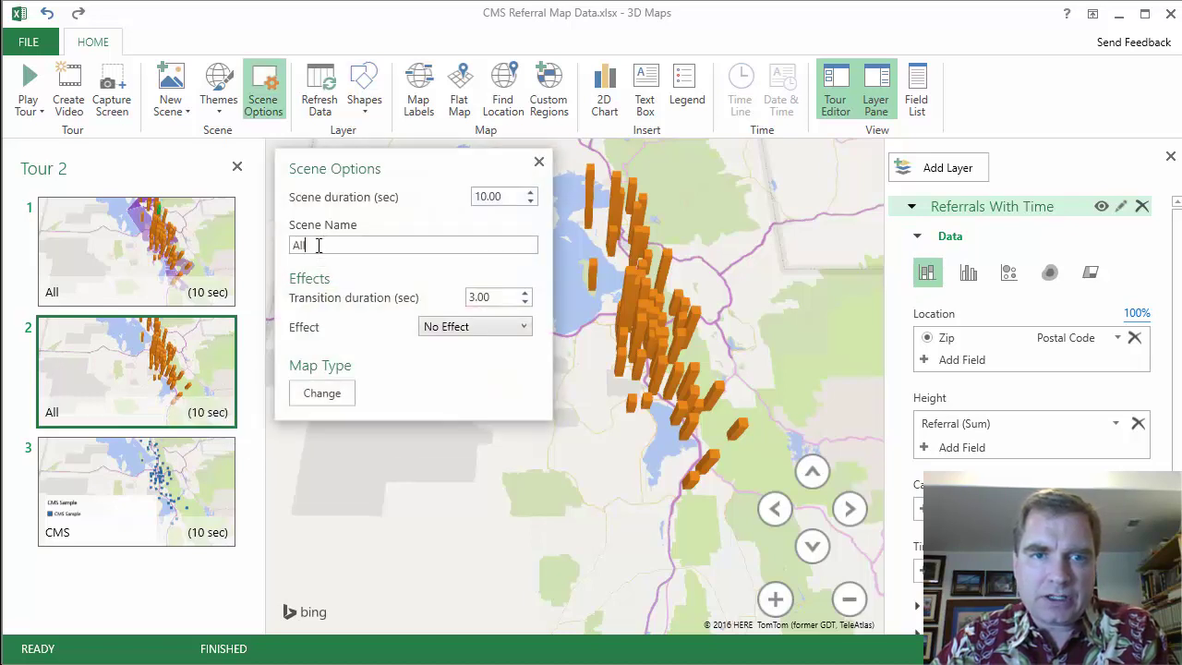
{"action": "type", "text": "Time"}
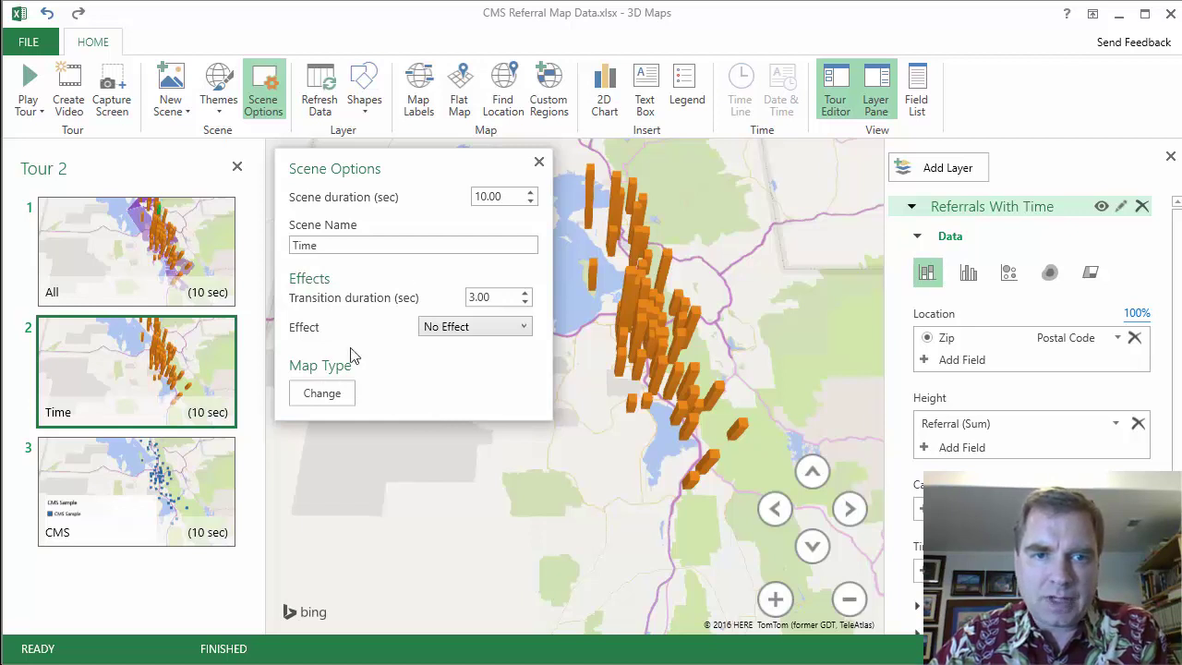
{"action": "left_click", "coordinate": [538, 162]}
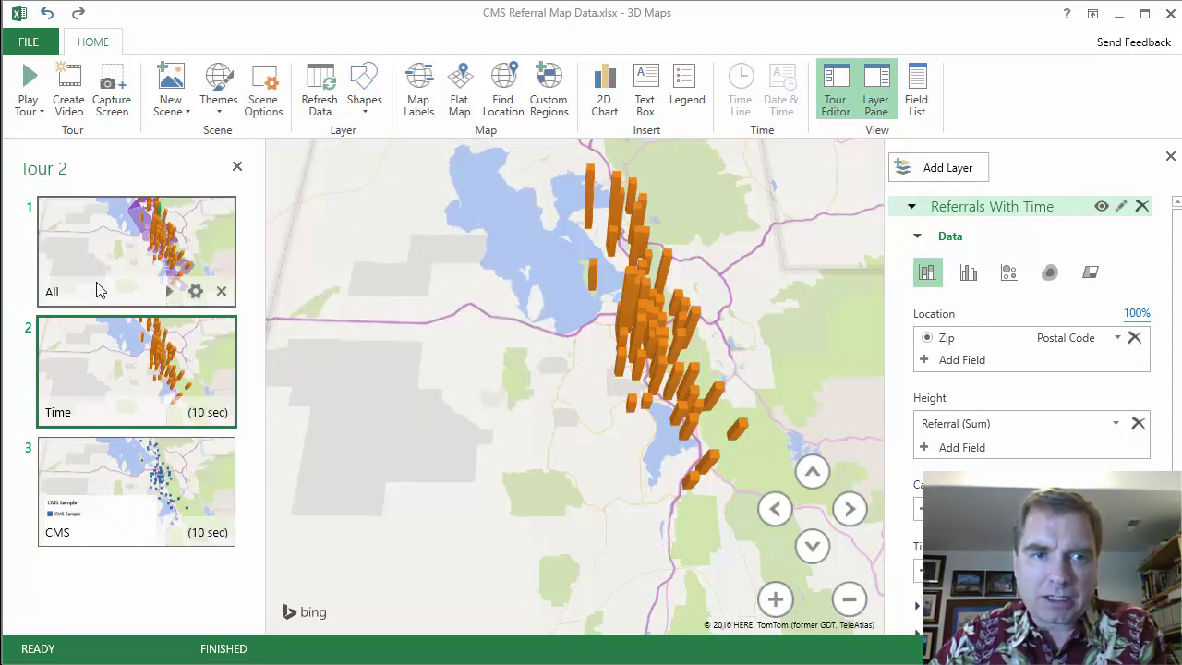
{"action": "left_click", "coordinate": [97, 282]}
- Add another copy of All and delete its Test, Referrals With Time and CMS Sample layers
{"action": "left_click", "coordinate": [185, 109]}
{"action": "left_click", "coordinate": [350, 149]}
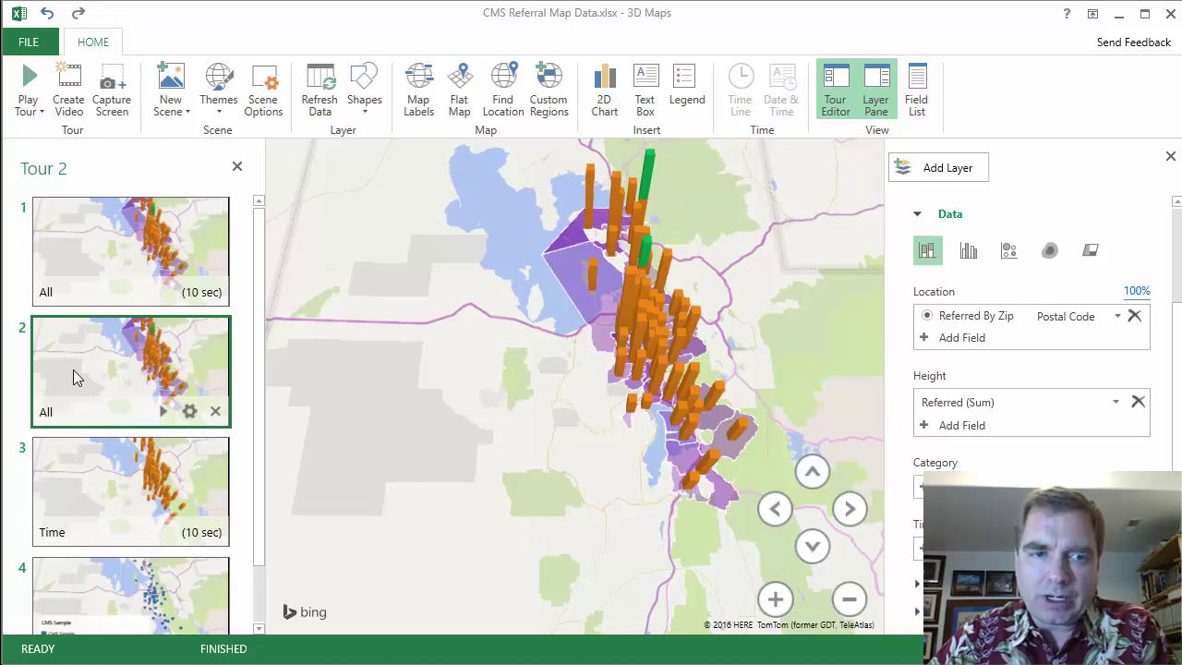
{"action": "left_click", "coordinate": [912, 216]}
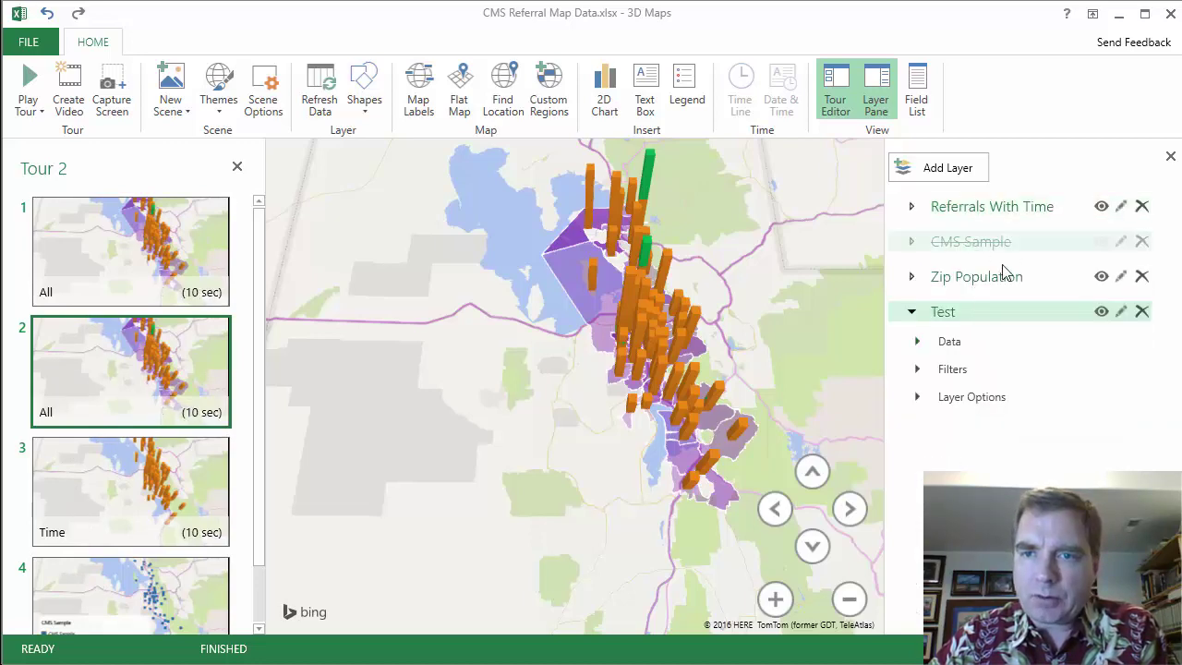
{"action": "left_click", "coordinate": [1142, 315]}
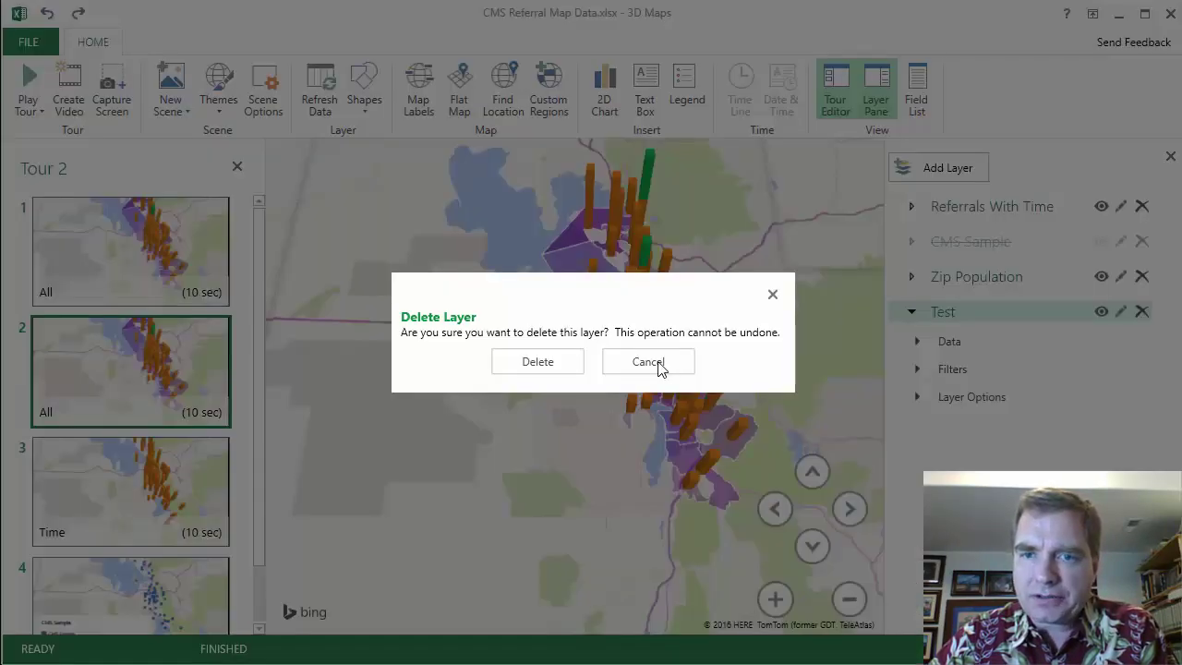
{"action": "left_click", "coordinate": [555, 360]}
{"action": "left_click", "coordinate": [1142, 206]}
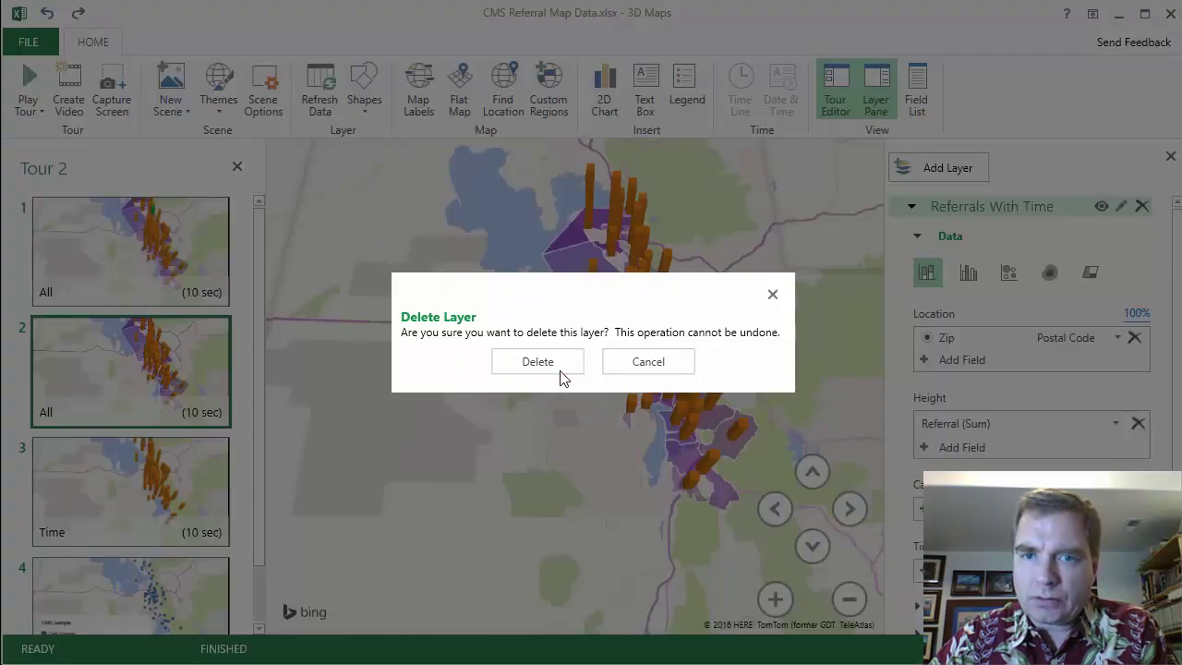
{"action": "left_click", "coordinate": [546, 367]}
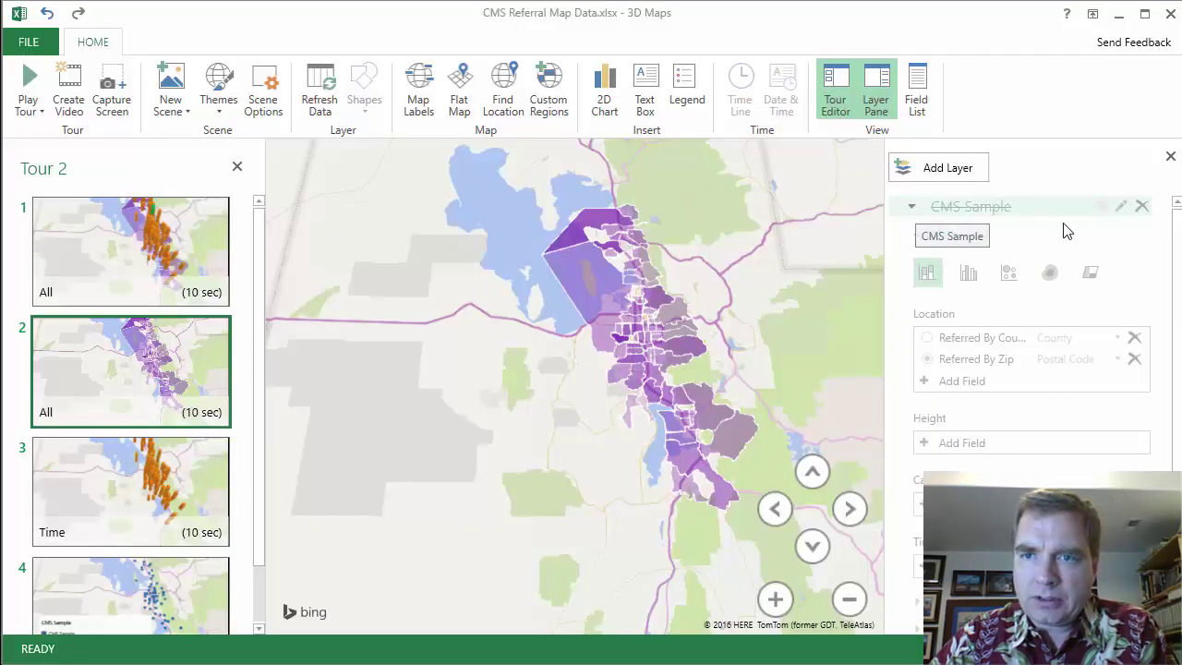
{"action": "left_click", "coordinate": [1142, 206]}
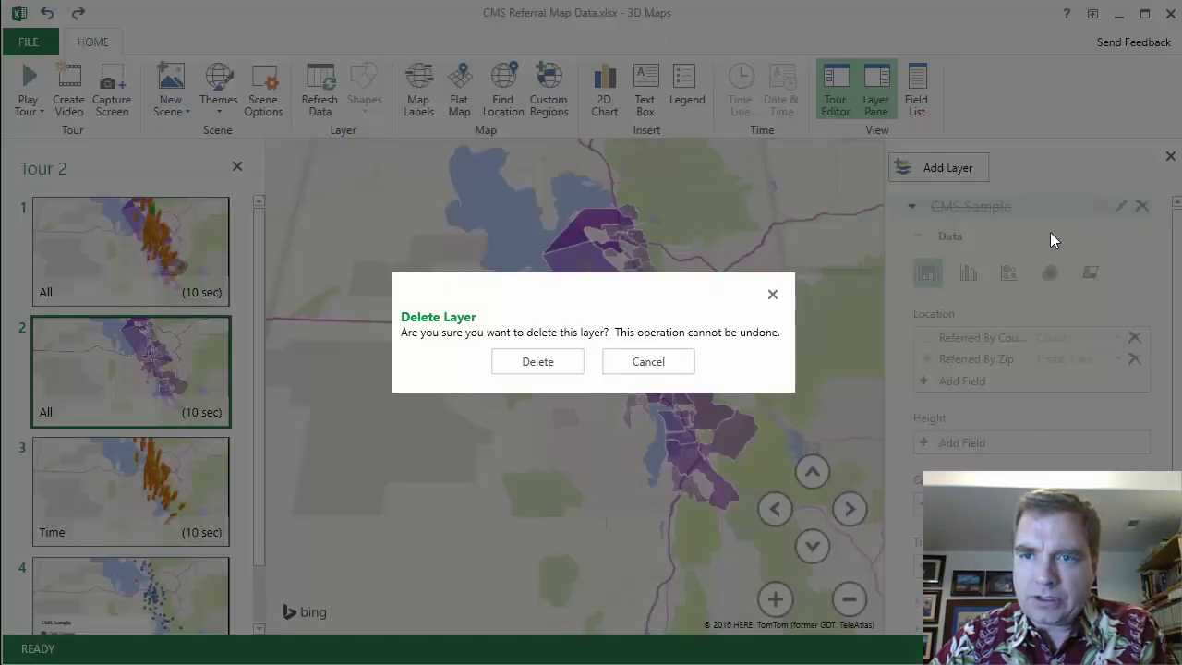
{"action": "left_click", "coordinate": [523, 360]}
- Rename the copied scene from 'All' to 'Zip' in Scene Options
{"action": "mouse_move", "coordinate": [146, 420]}
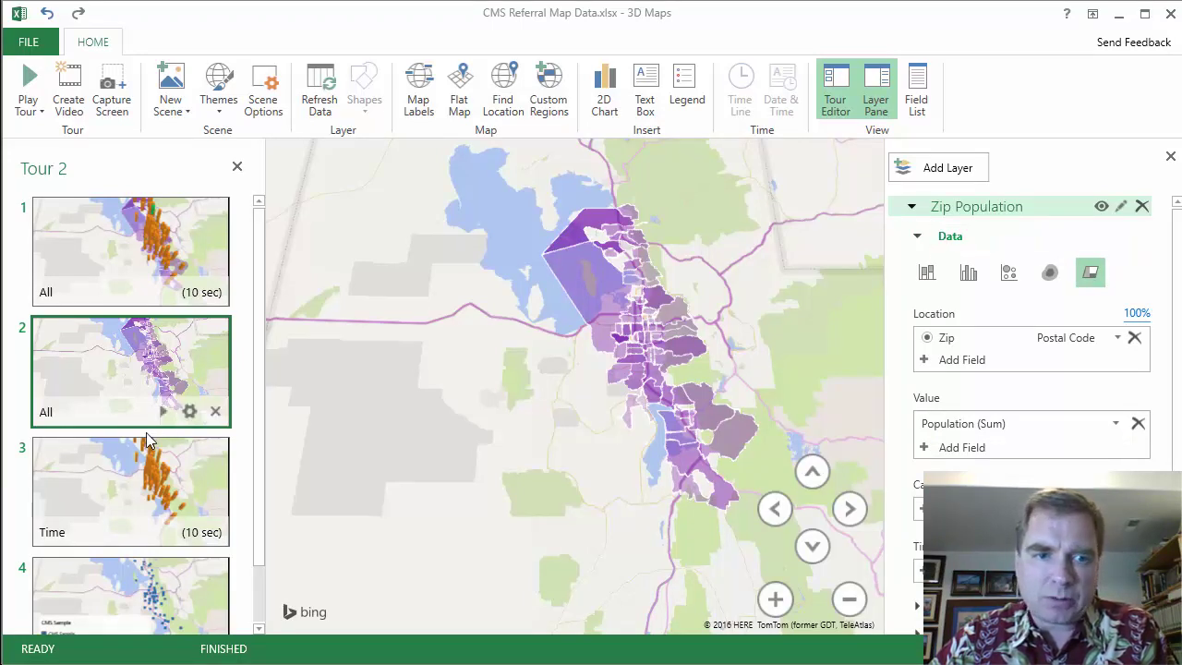
{"action": "left_click", "coordinate": [189, 412]}
{"action": "left_click_drag", "start_coordinate": [329, 247], "coordinate": [292, 258]}
{"action": "type", "text": "Zip"}
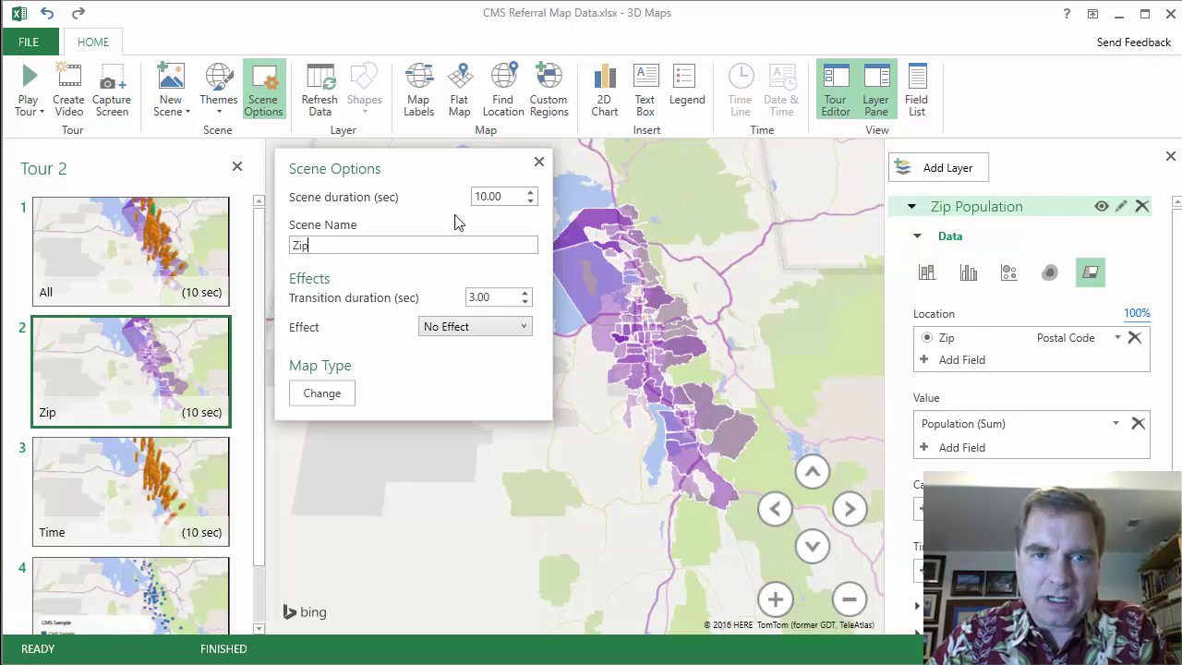
{"action": "left_click", "coordinate": [538, 162]}
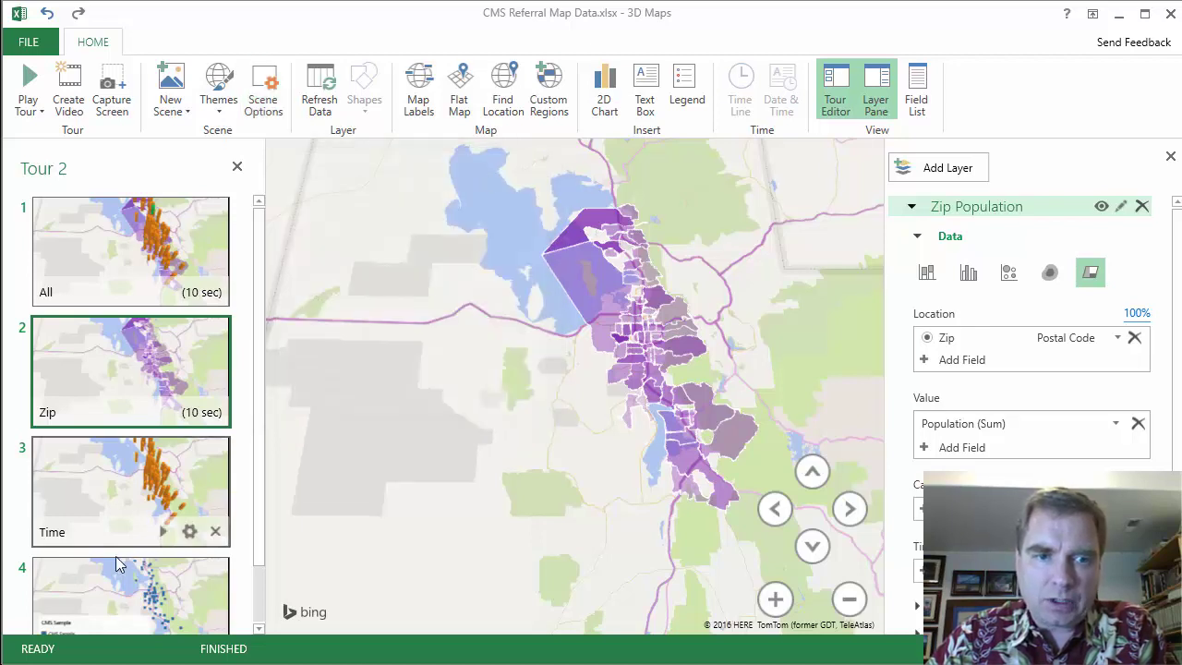
- Drag CMS to second and Time to third place in the Tour Editor
{"action": "left_click_drag", "start_coordinate": [125, 583], "coordinate": [145, 318]}
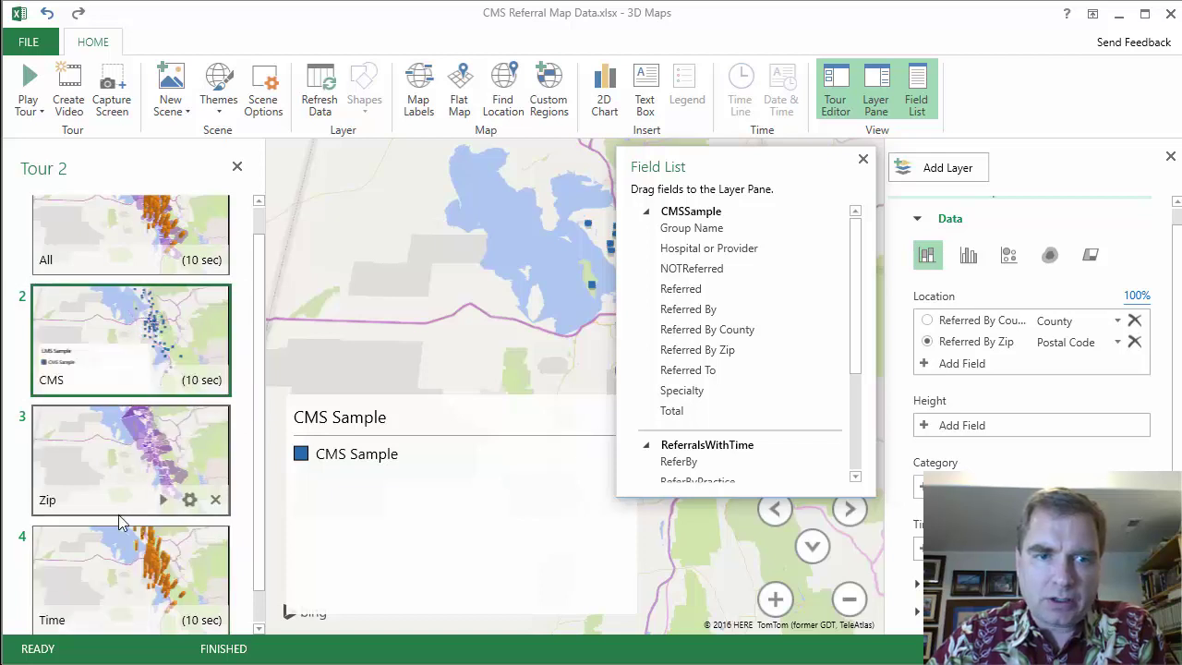
{"action": "left_click_drag", "start_coordinate": [104, 554], "coordinate": [110, 415]}
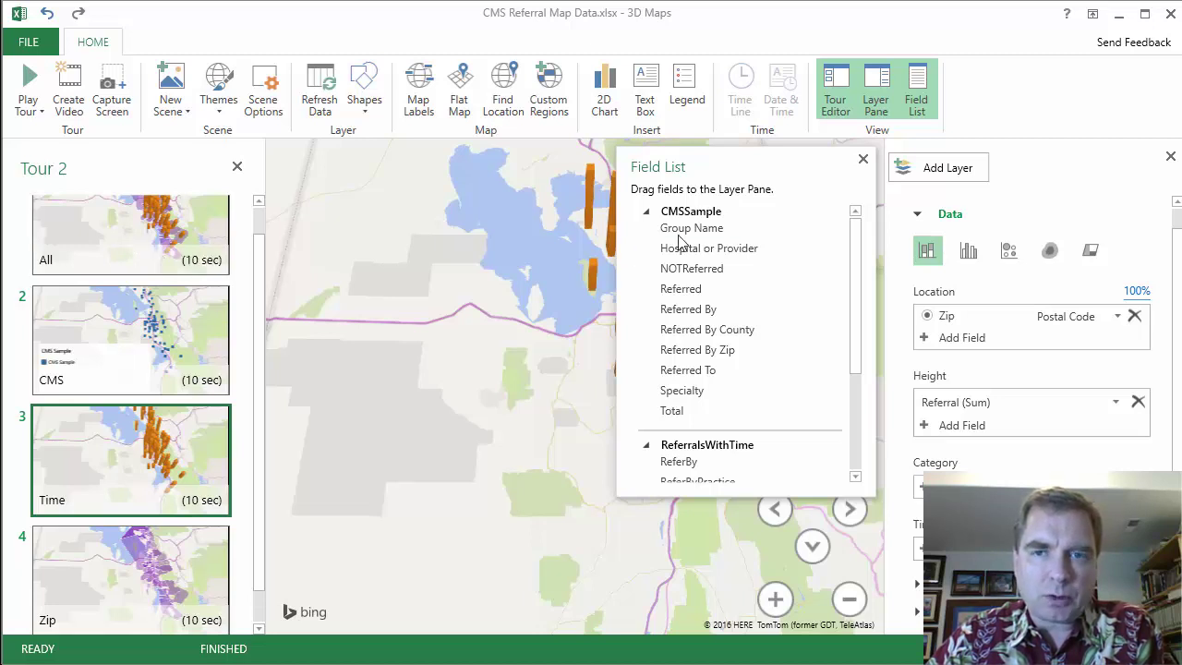
{"action": "left_click", "coordinate": [863, 160]}
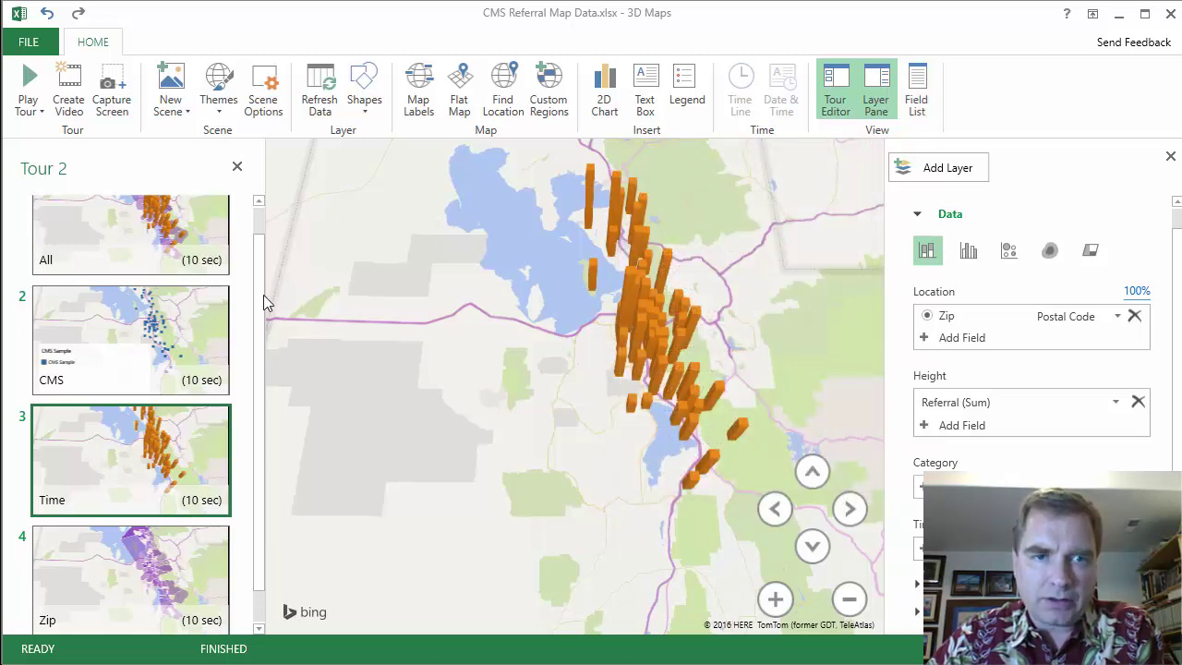
{"action": "left_click_drag", "start_coordinate": [264, 285], "coordinate": [264, 232]}
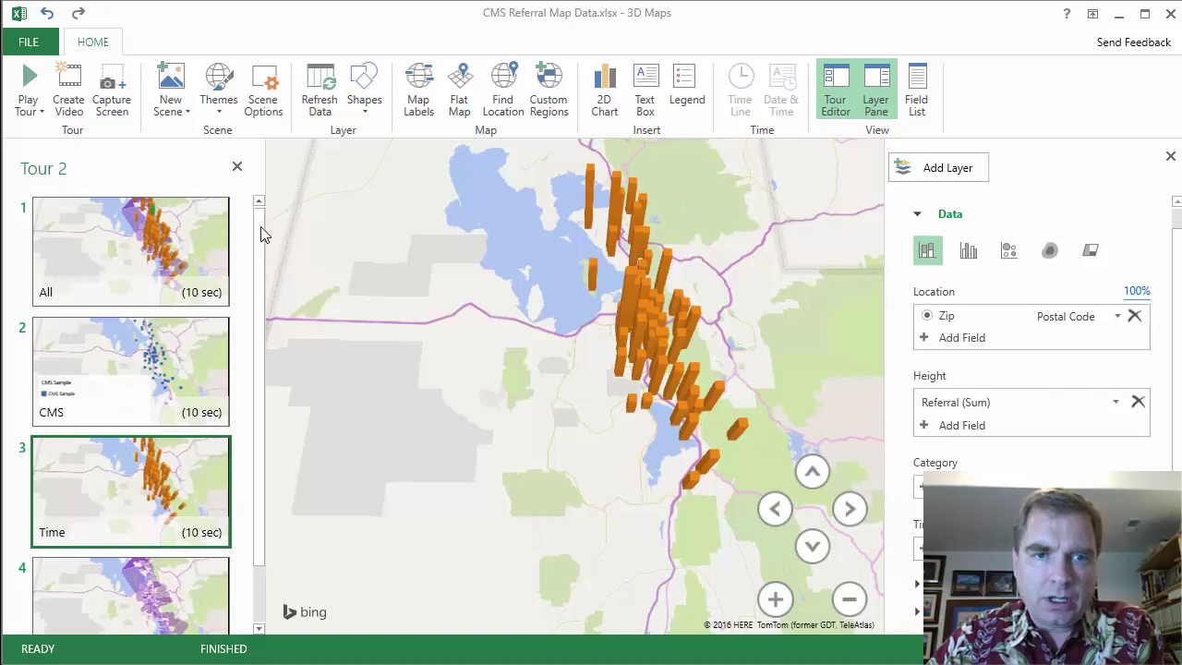
- Review the CMS and Time scenes, closing the Field List each time
{"action": "left_click", "coordinate": [124, 366]}
{"action": "left_click", "coordinate": [110, 463]}
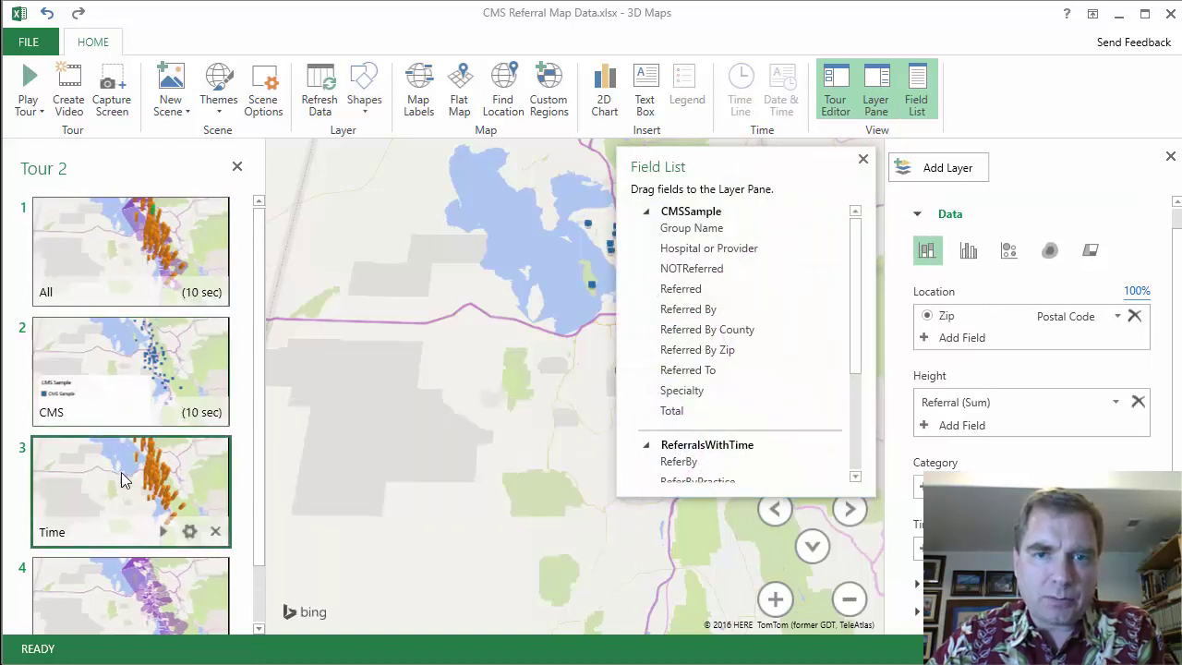
{"action": "left_click", "coordinate": [861, 159]}
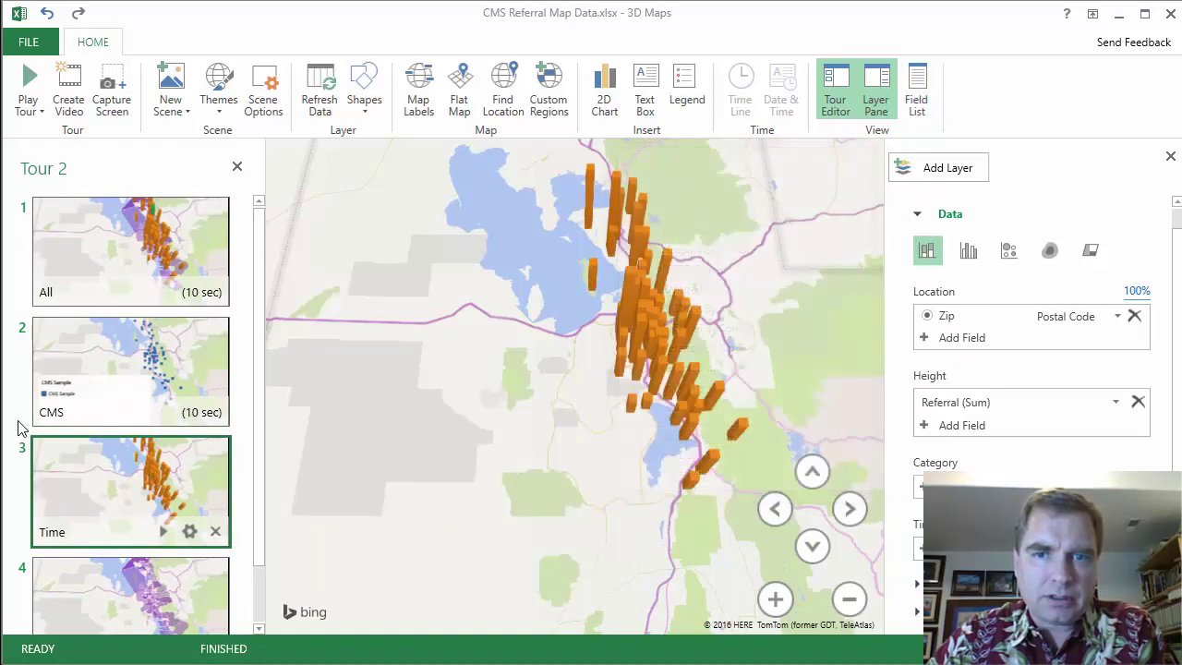
{"action": "left_click", "coordinate": [169, 375]}
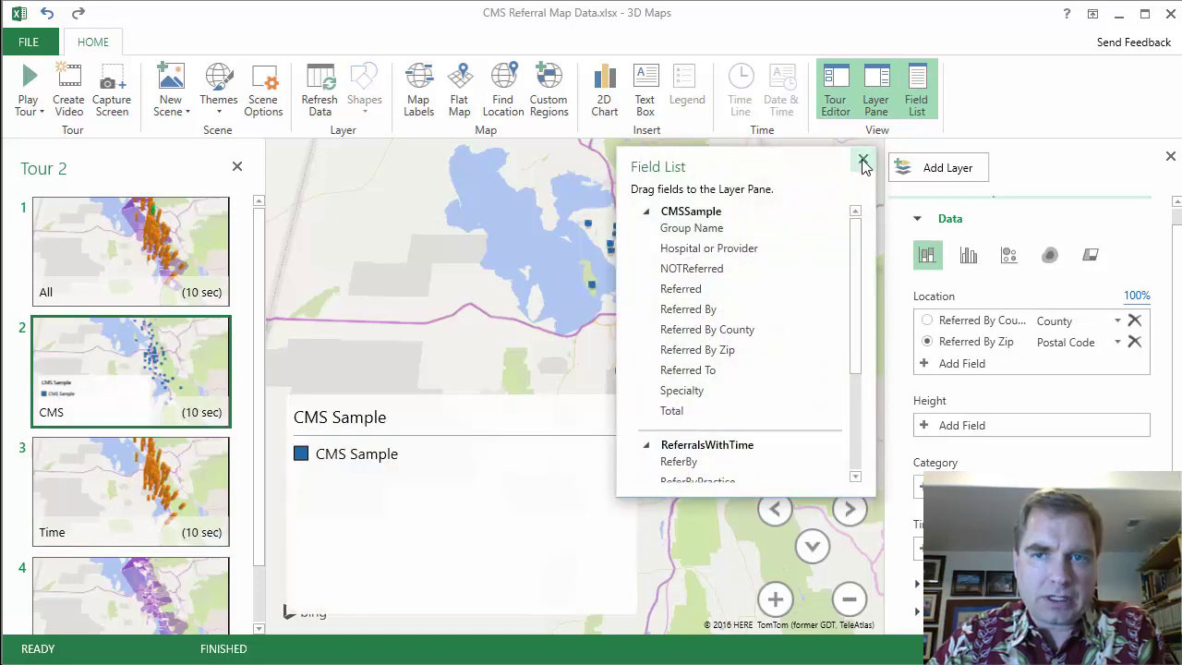
{"action": "left_click", "coordinate": [862, 162]}
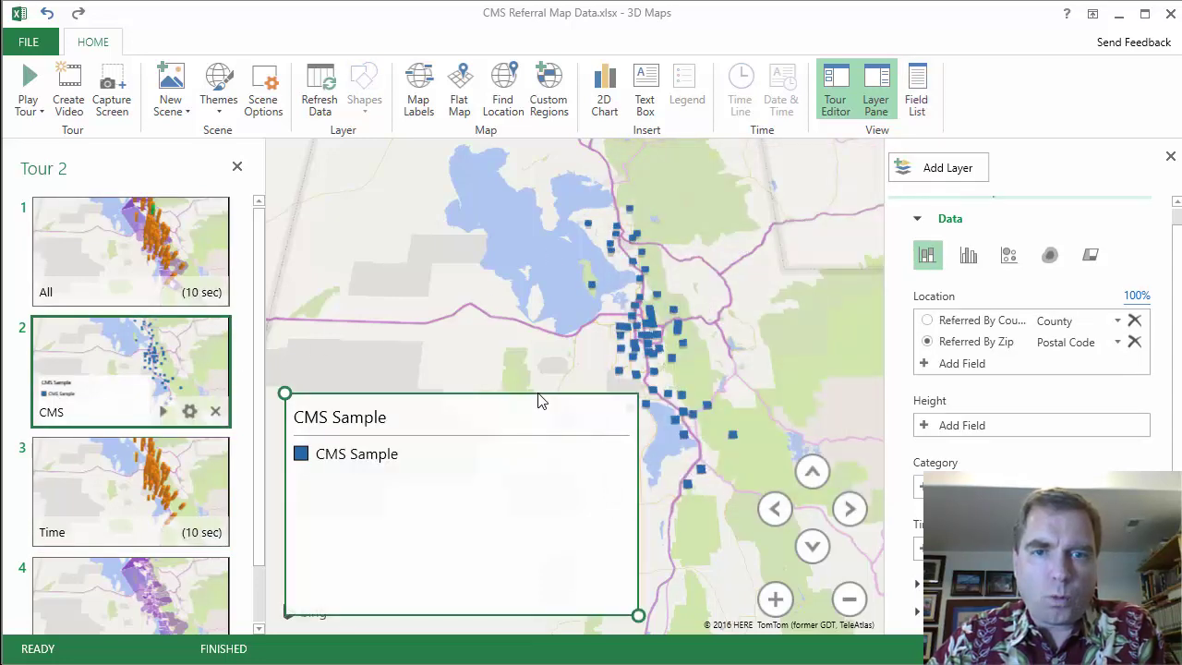
- Select the All scene to show orange referral columns over purple zip-code shading
{"action": "left_click", "coordinate": [168, 265]}
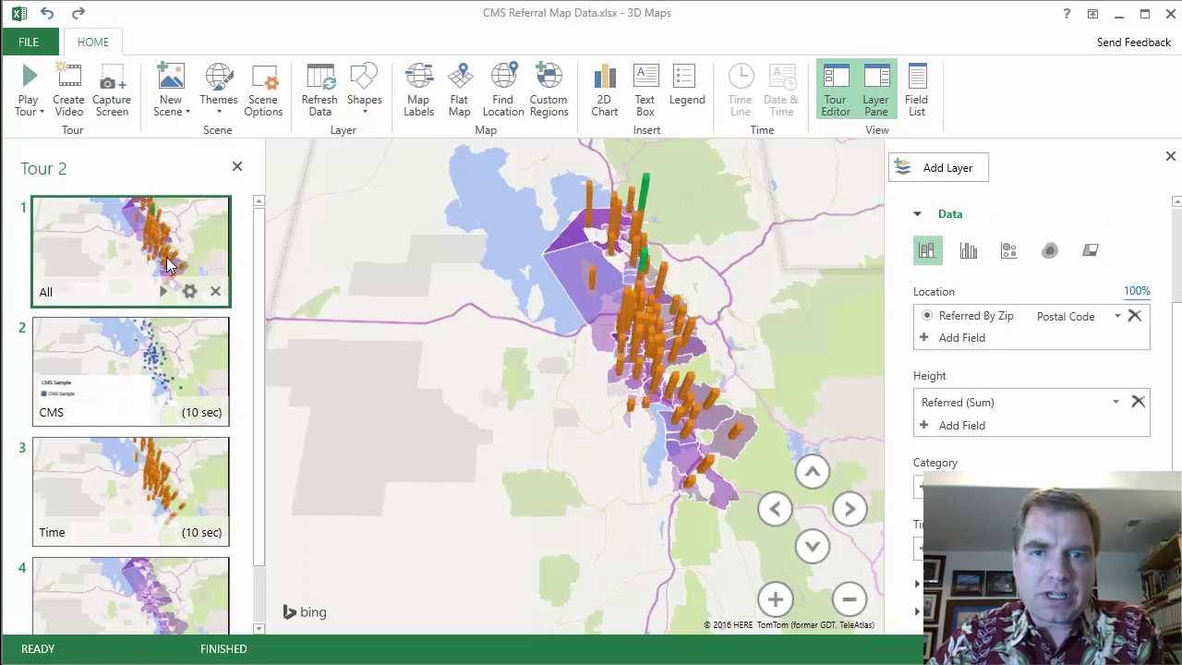
{"action": "mouse_move", "coordinate": [140, 379]}
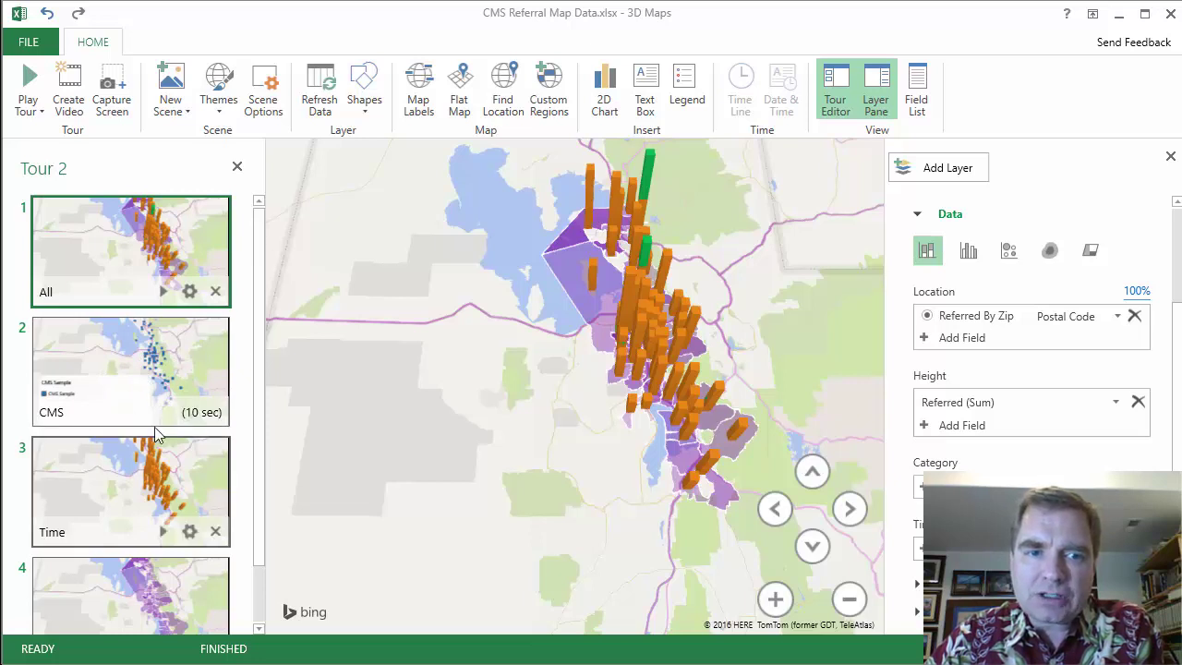
{"action": "mouse_move", "coordinate": [152, 543]}
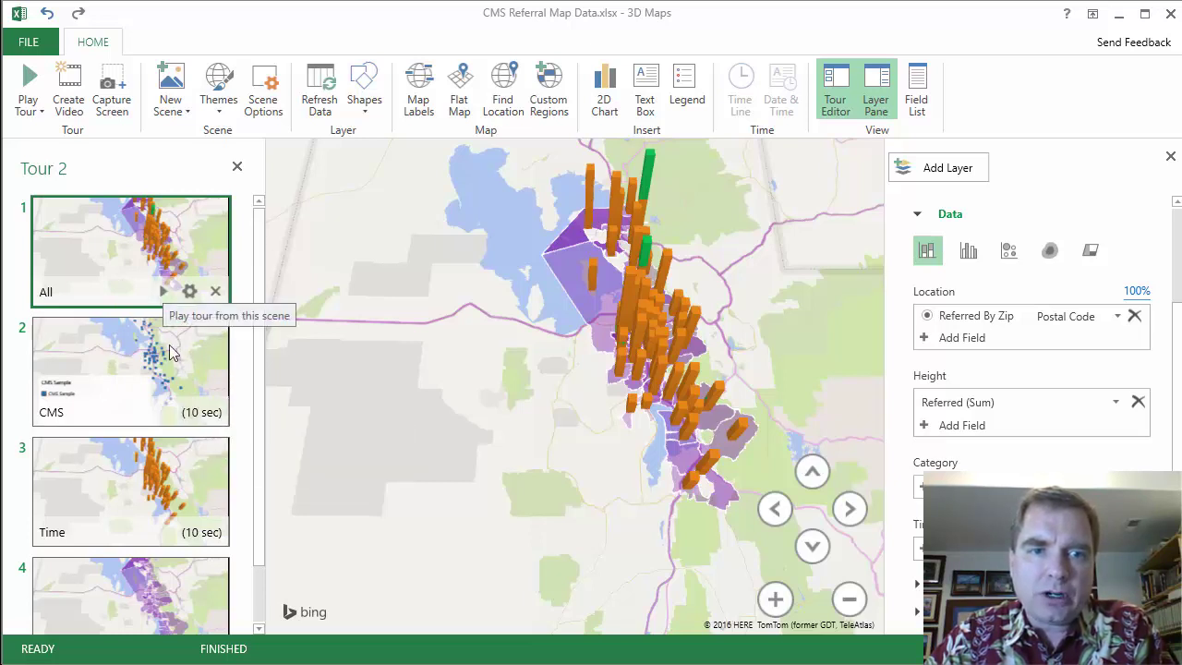
{"action": "mouse_move", "coordinate": [168, 412]}
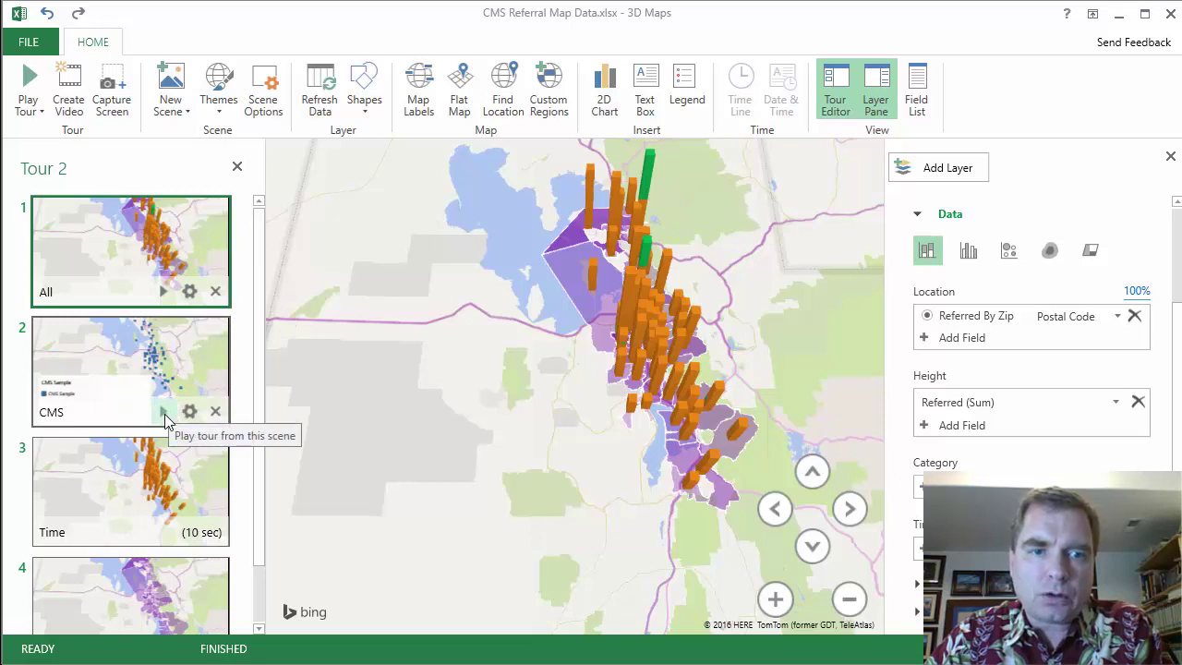
{"action": "mouse_move", "coordinate": [168, 469]}
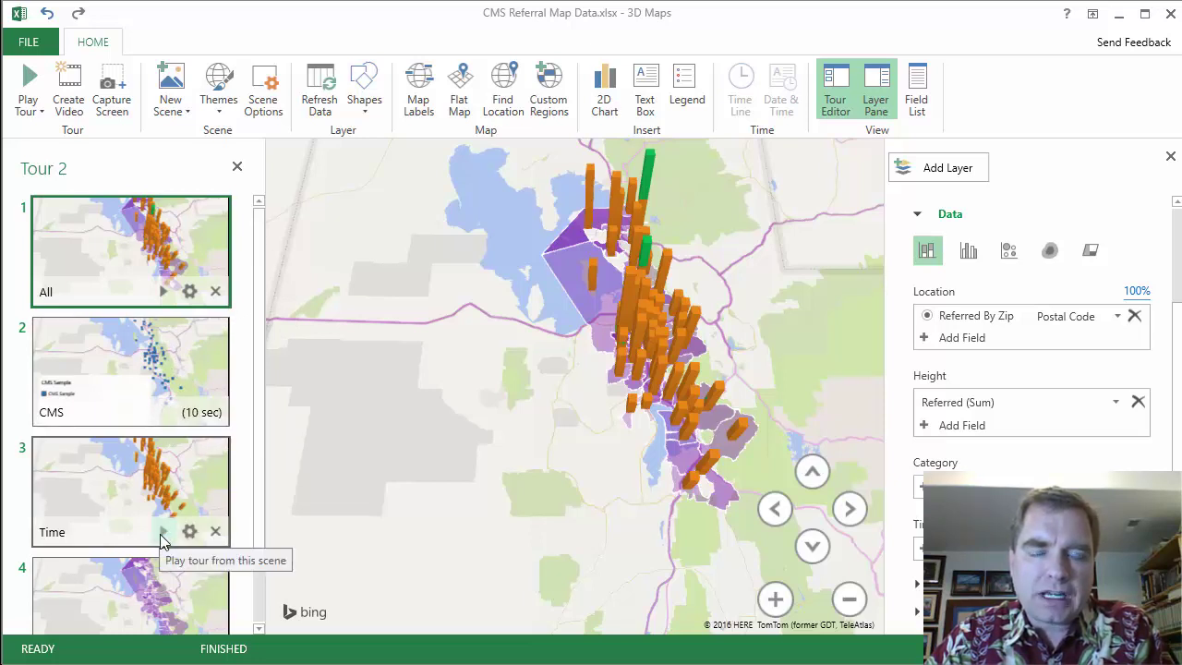